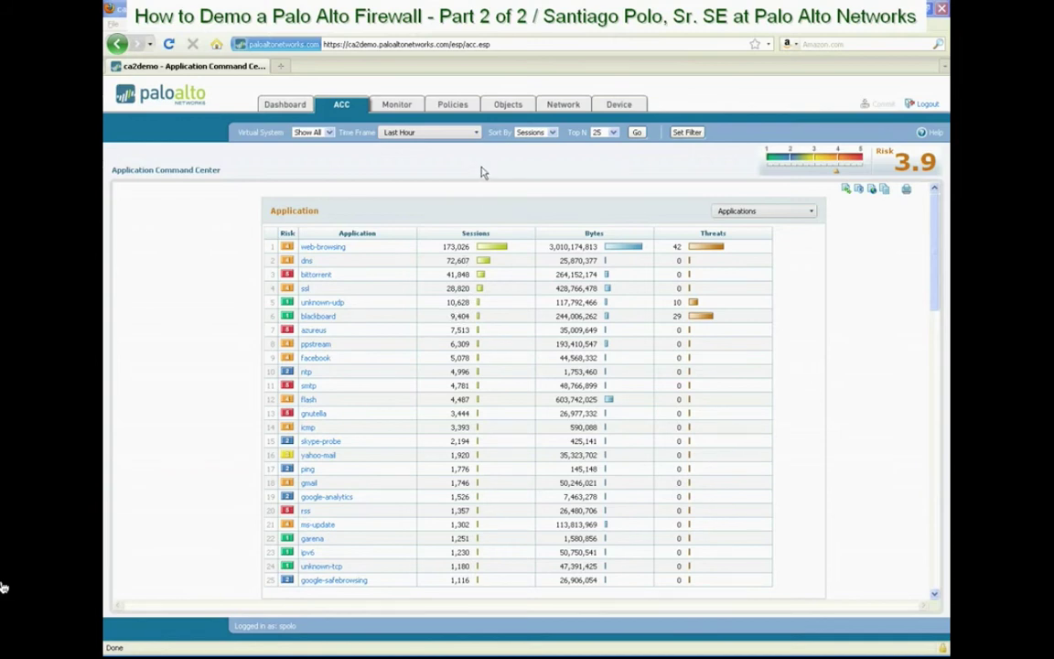
Show the Security Rules list and scroll through its 18 rules down to rule1–rule3
left_click(452, 106)
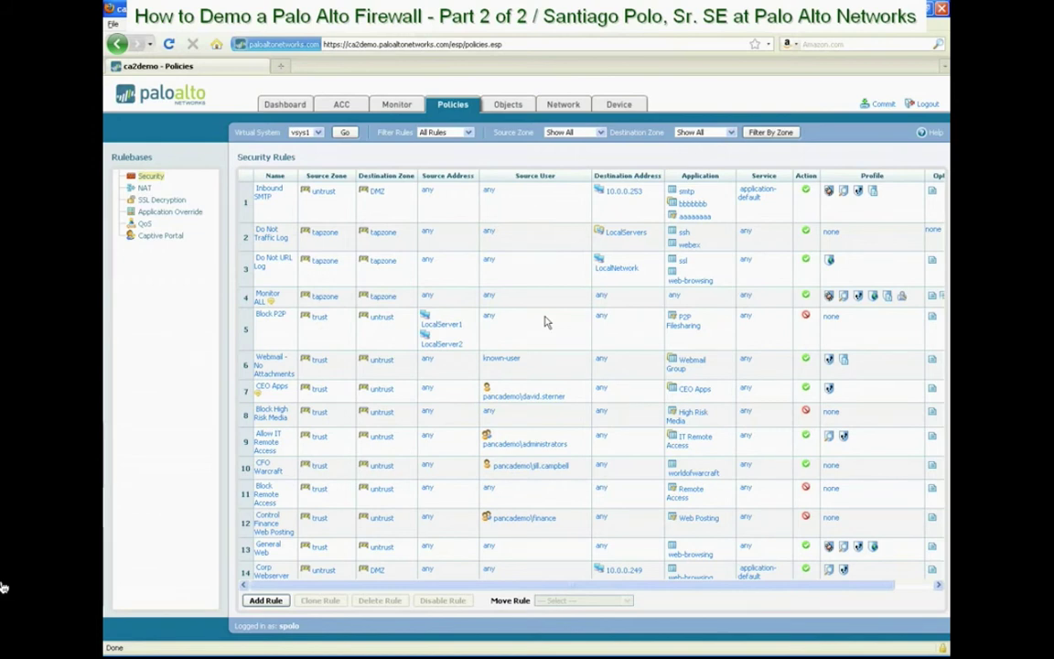
scroll(544, 321, "down", 3)
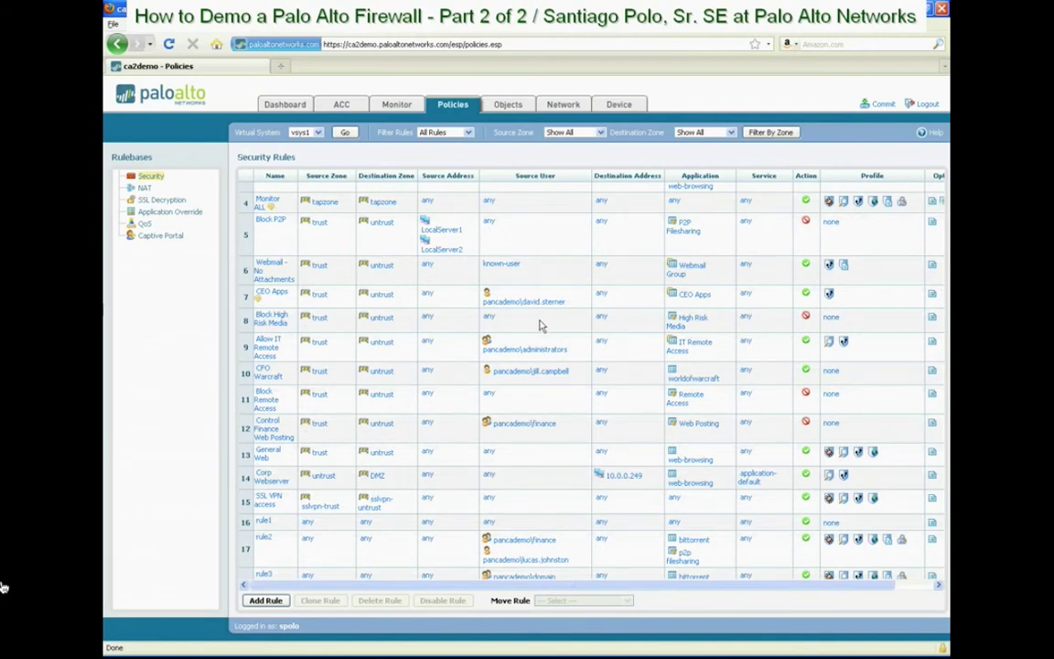
scroll(537, 254, "up", 3)
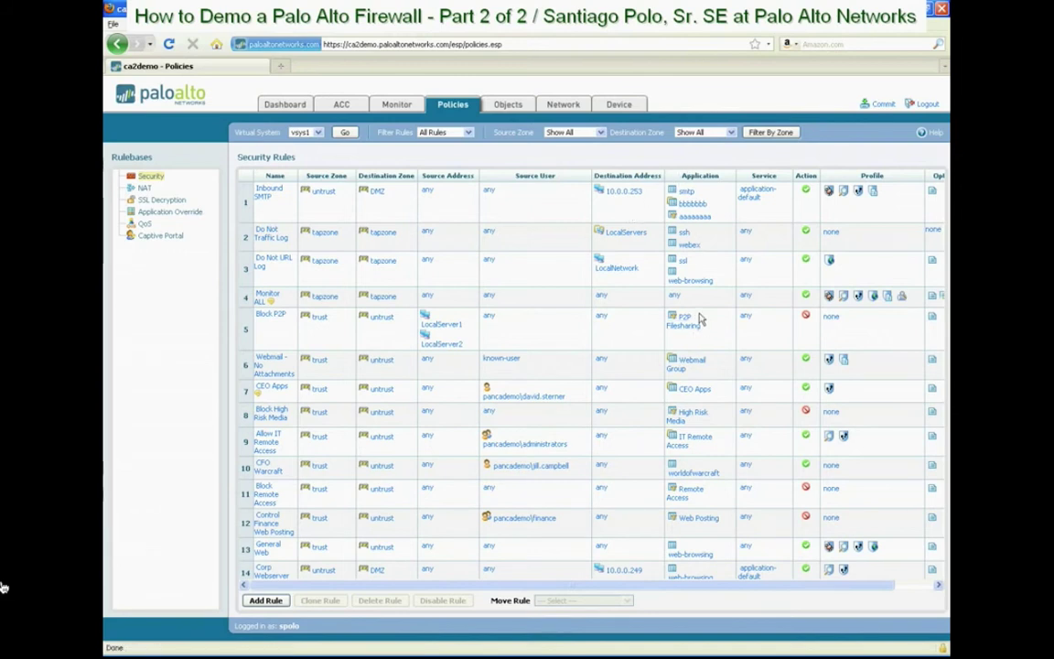
scroll(627, 315, "down", 5)
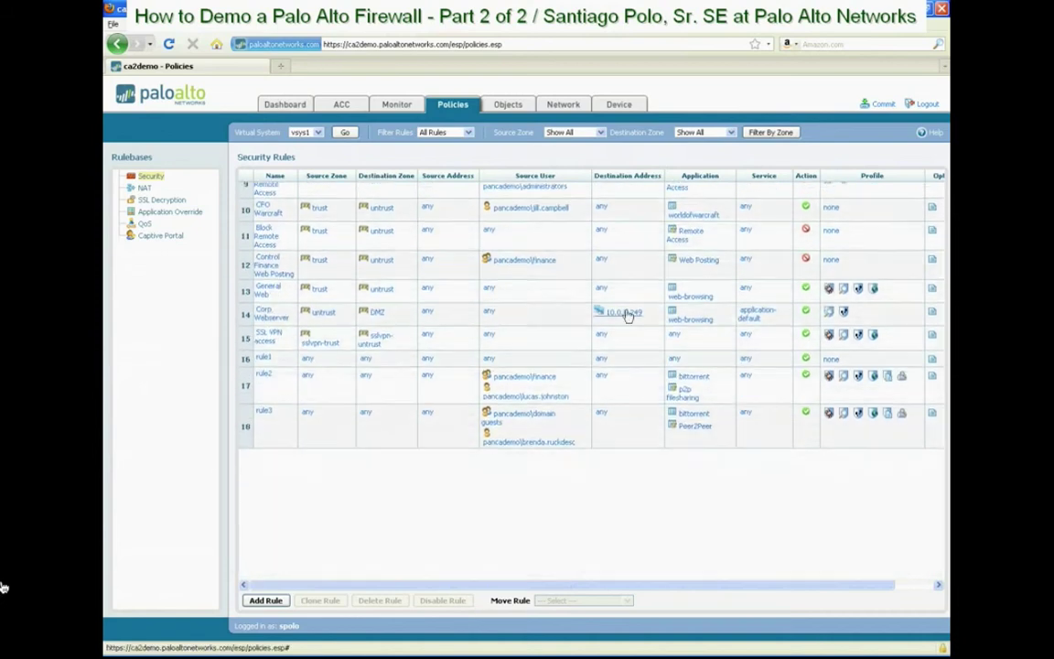
Add rule4 as a new 19th security rule at the bottom of the table
left_click(266, 601)
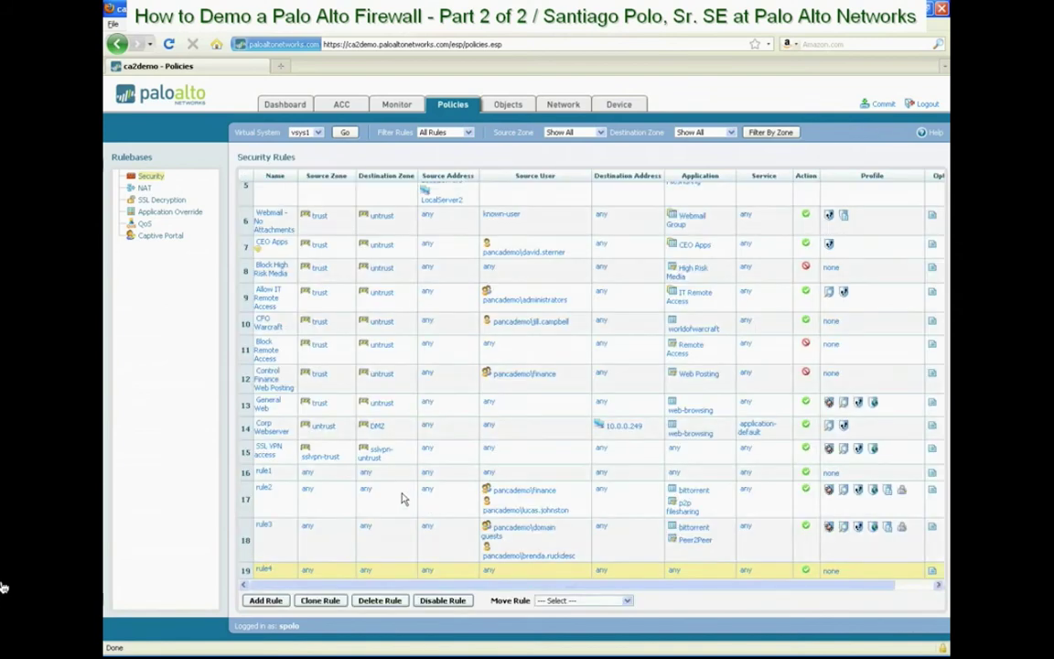
scroll(405, 498, "down", 3)
scroll(405, 499, "down", 1)
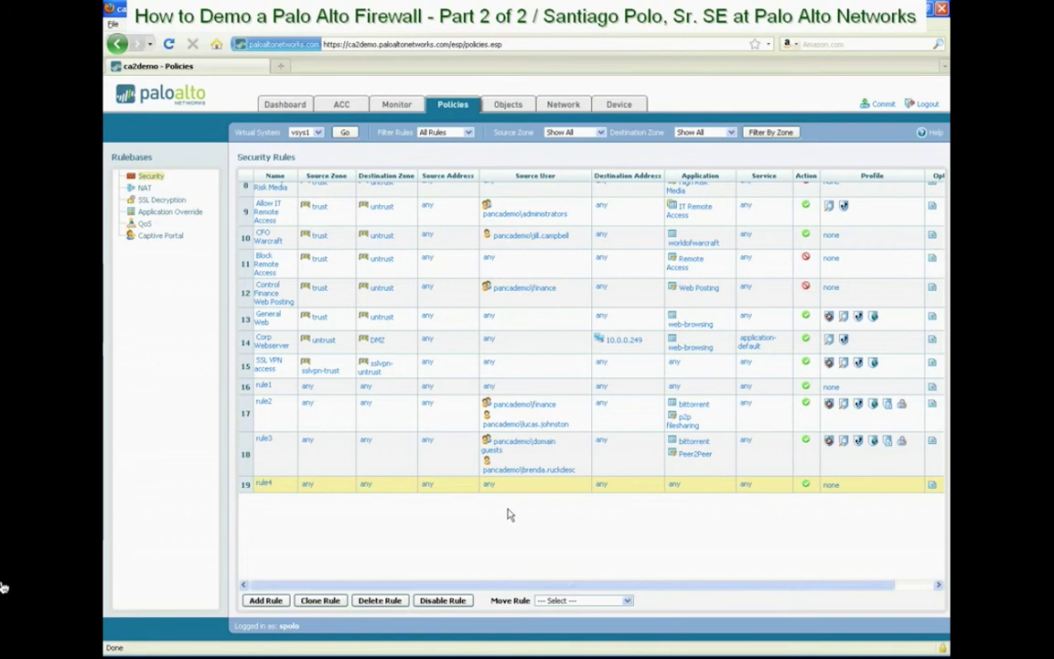
Search for one named user and add them to rule4's source users
left_click(490, 485)
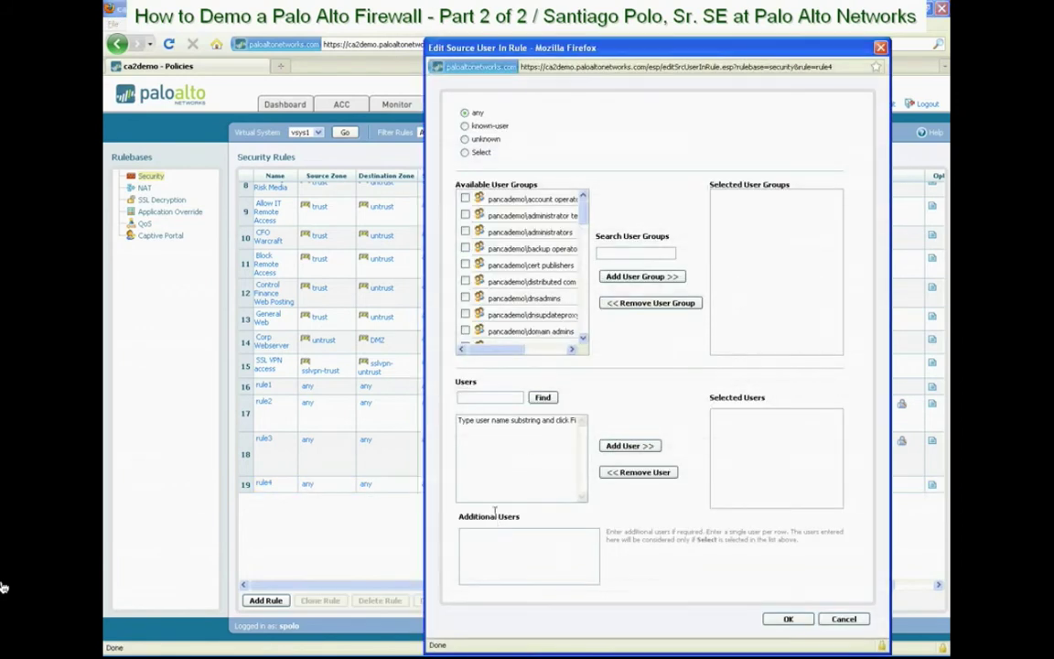
left_click(494, 396)
left_click(543, 397)
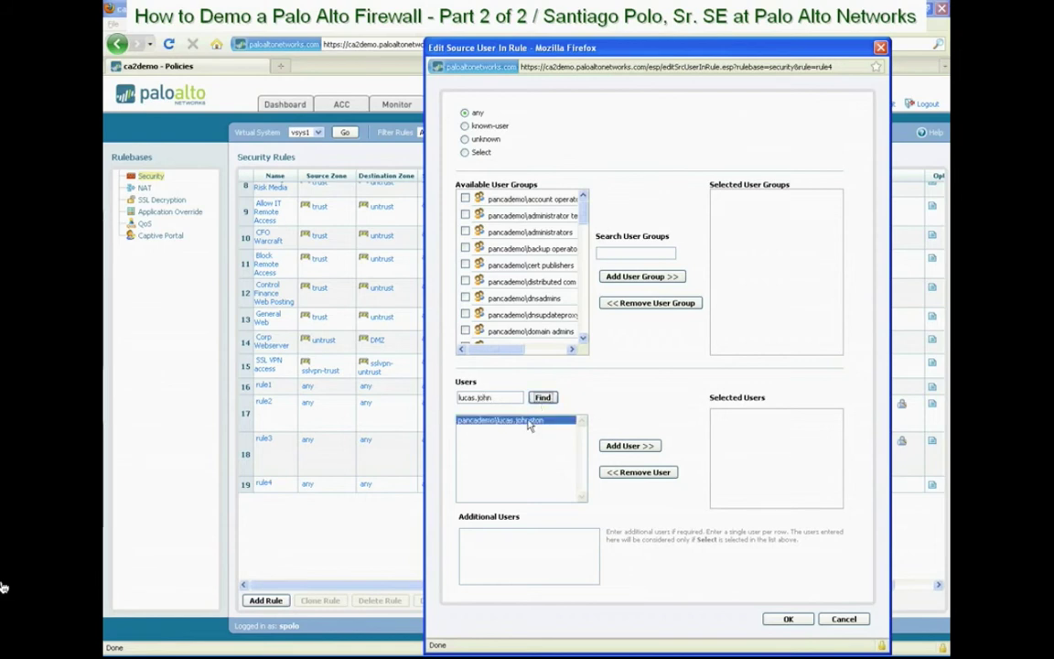
left_click(613, 446)
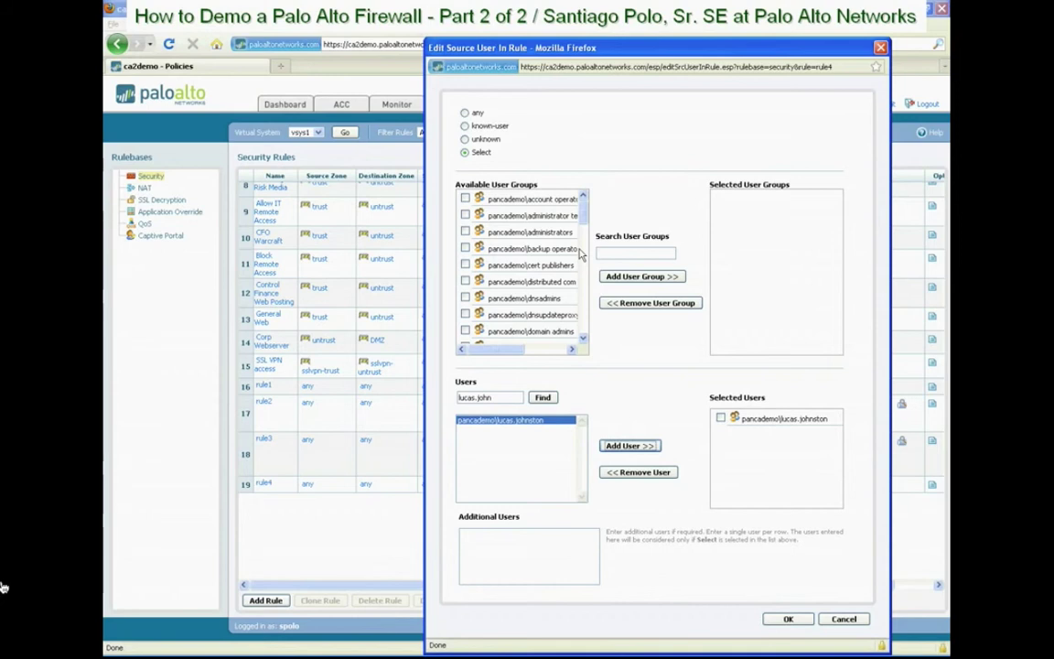
Add the domain guests and finance groups to rule4's source users and confirm
scroll(582, 226, "down", 1)
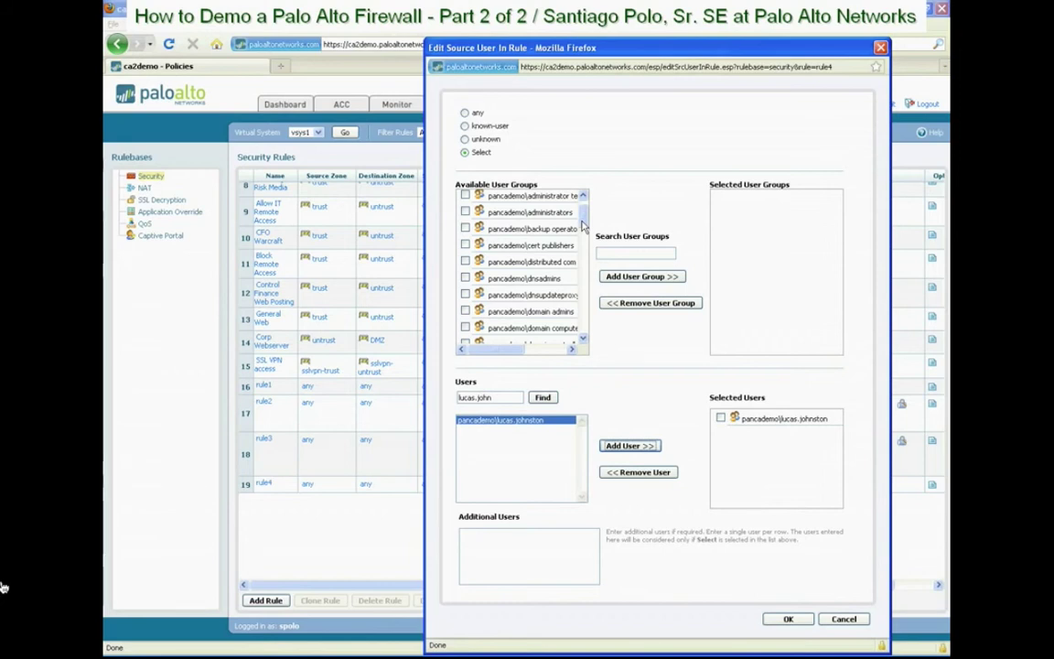
left_click_drag(583, 224, 584, 240)
left_click(464, 268)
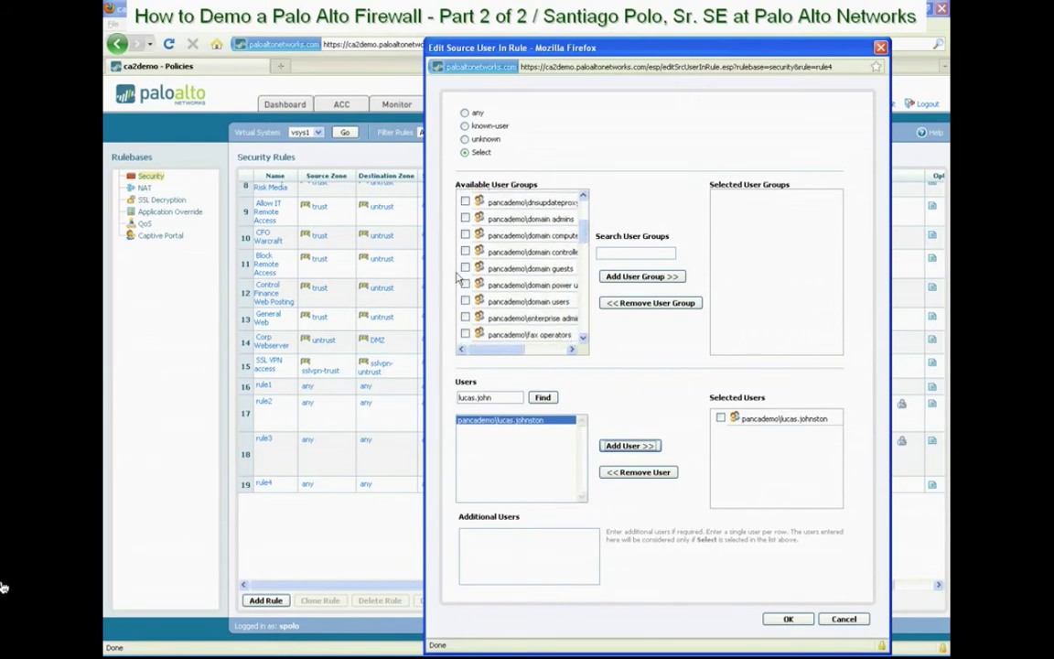
left_click(620, 277)
left_click_drag(583, 240, 585, 254)
left_click(465, 267)
left_click(670, 278)
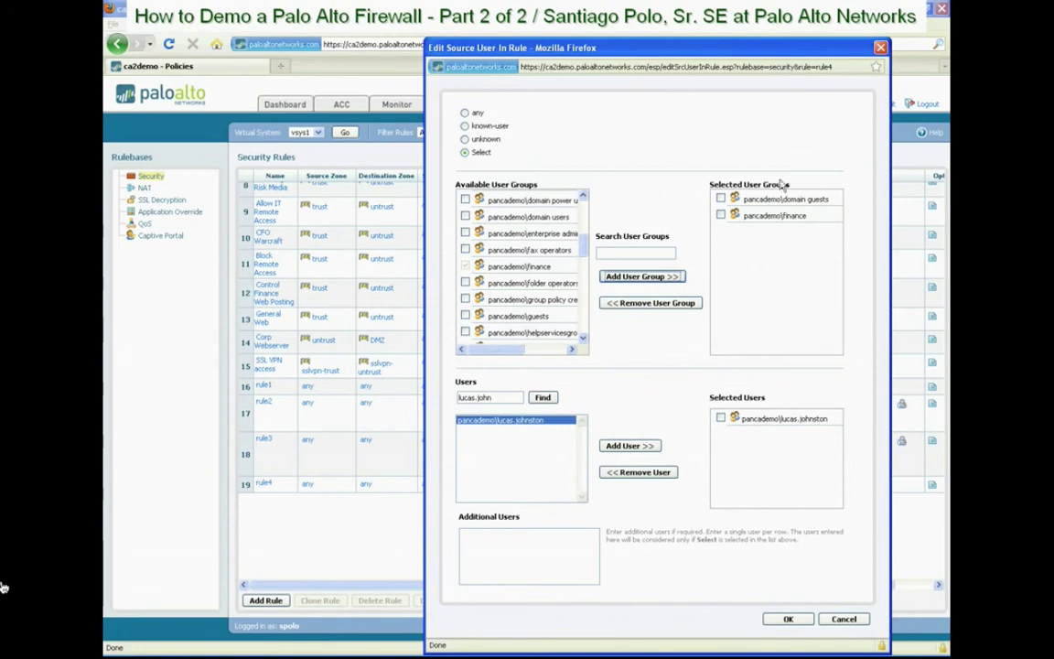
left_click(788, 620)
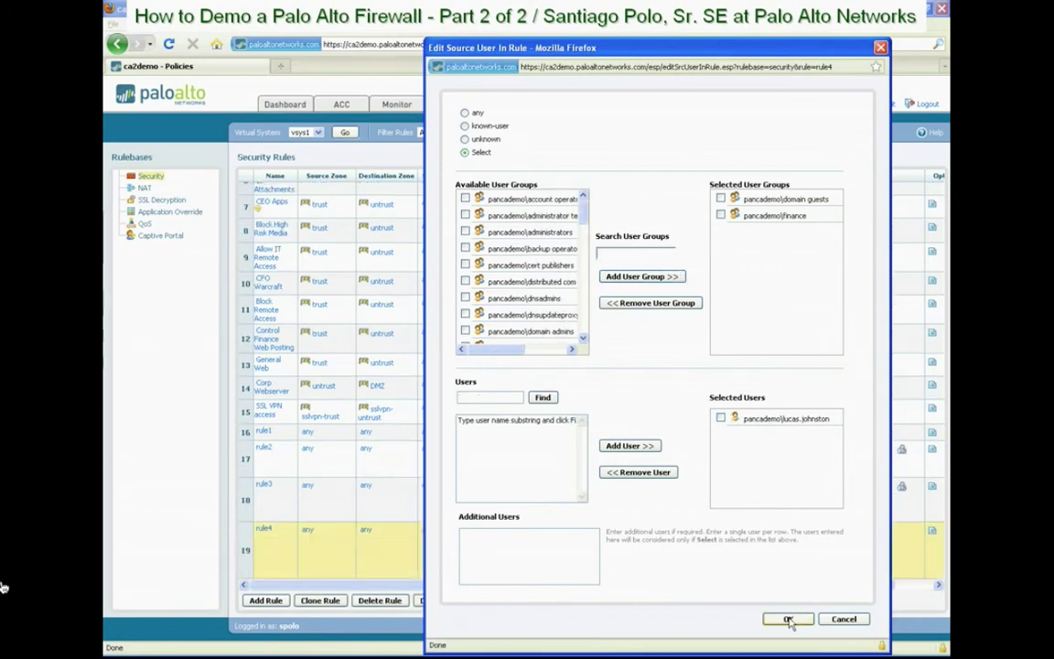
scroll(531, 531, "down", 3)
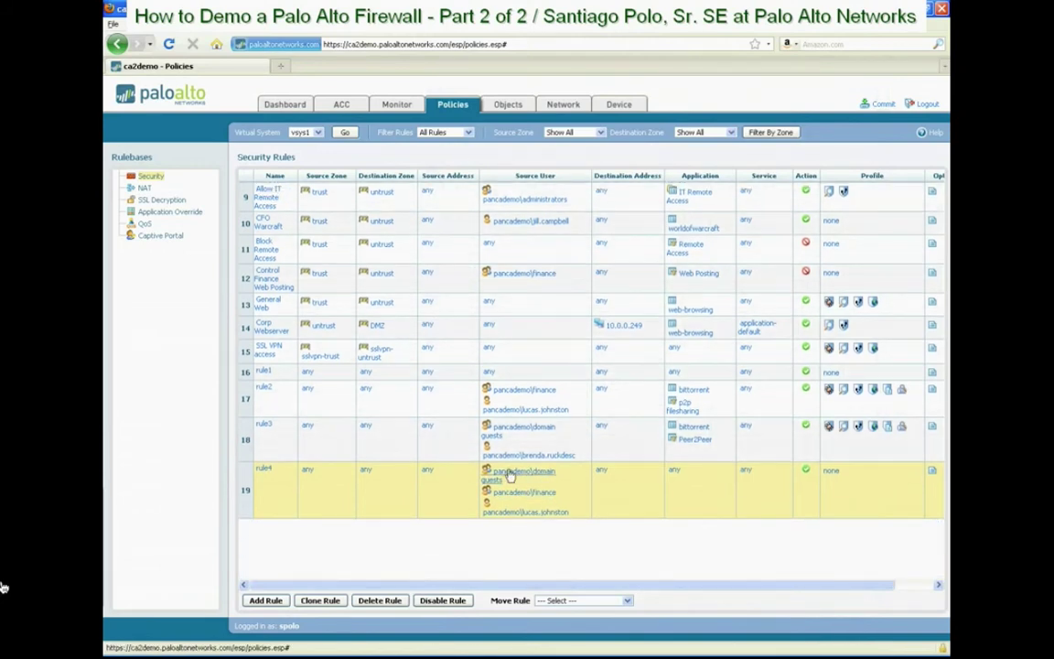
Open rule4's application editor from the 'any' entry in its Application column
left_click(674, 473)
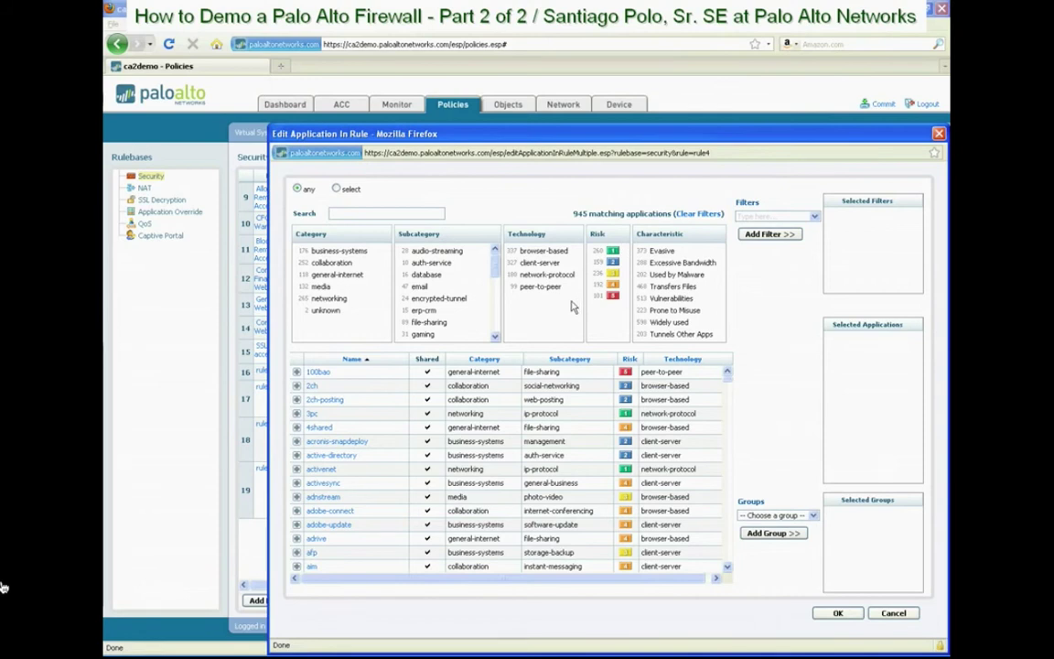
Find bittorrent and add it to rule4's applications
left_click(383, 213)
type("bittorrent")
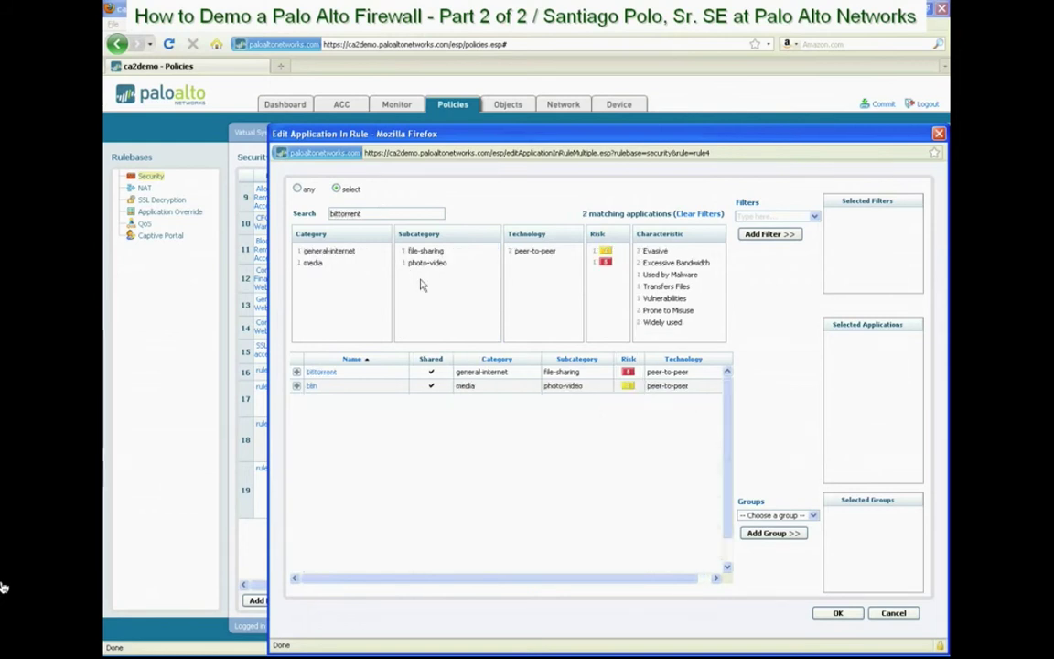
left_click(297, 372)
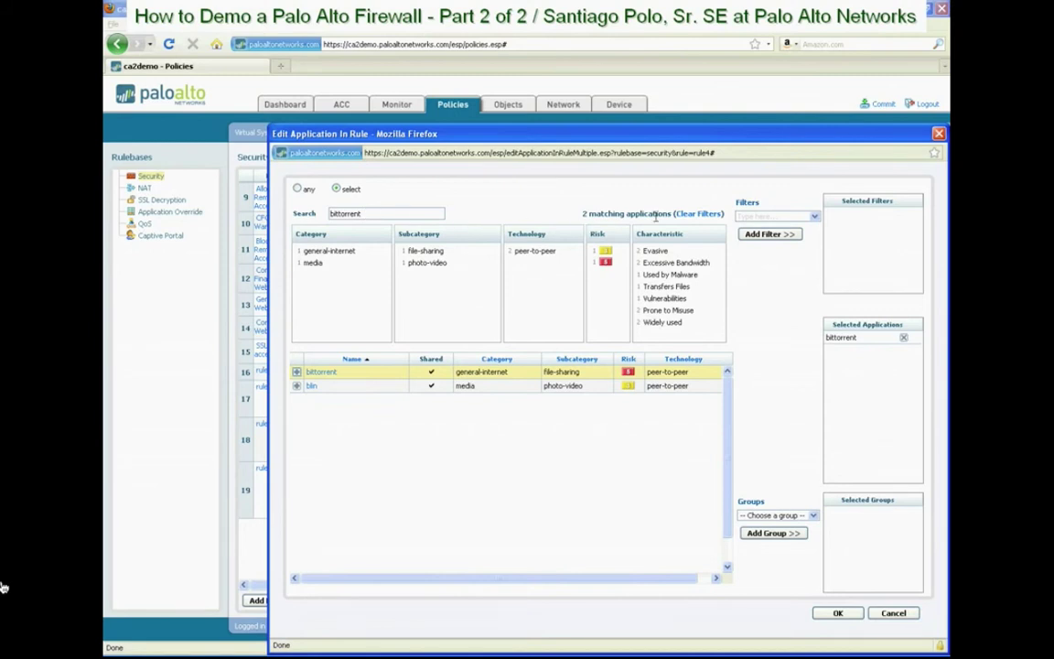
Save a peertopeer filter of file-sharing peer-to-peer applications and confirm rule4's applications
left_click(698, 214)
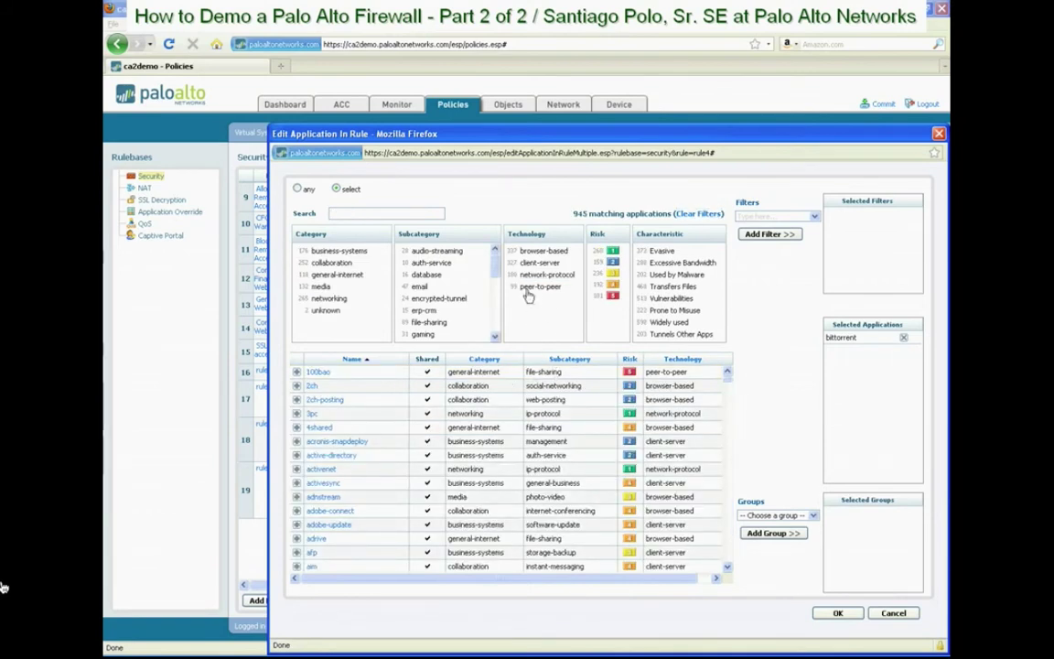
left_click(538, 287)
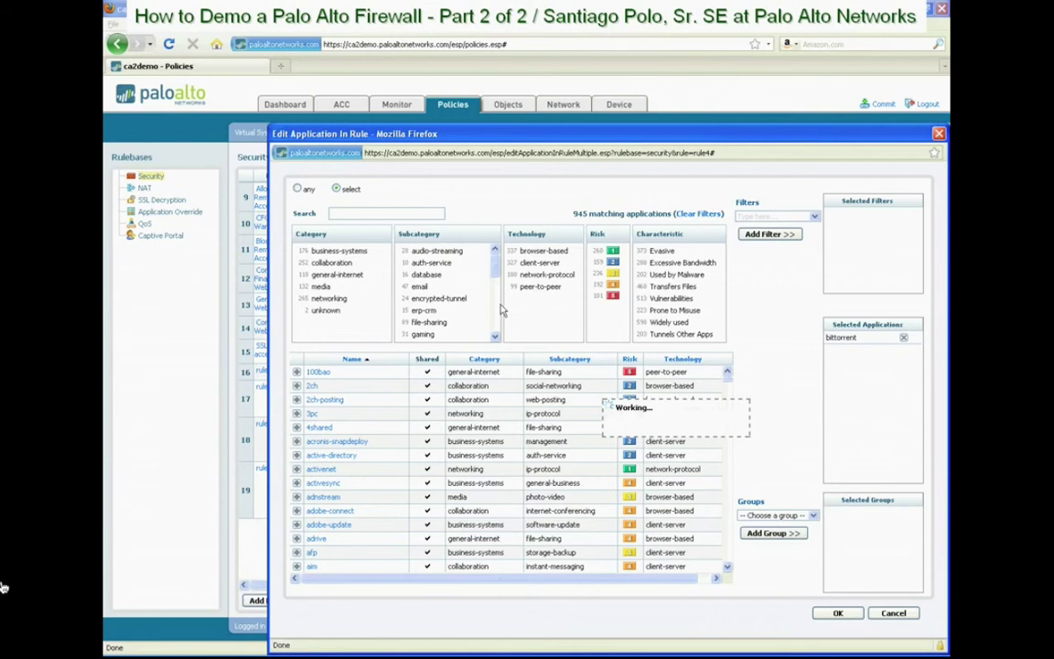
left_click(423, 274)
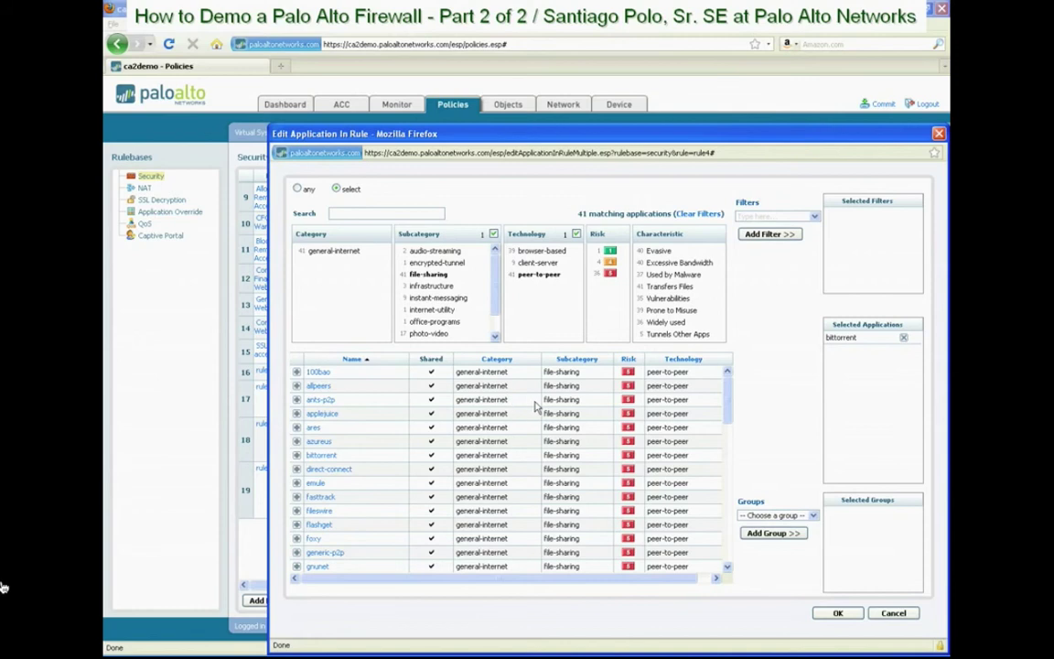
left_click(756, 216)
type("peertopeer")
left_click(776, 237)
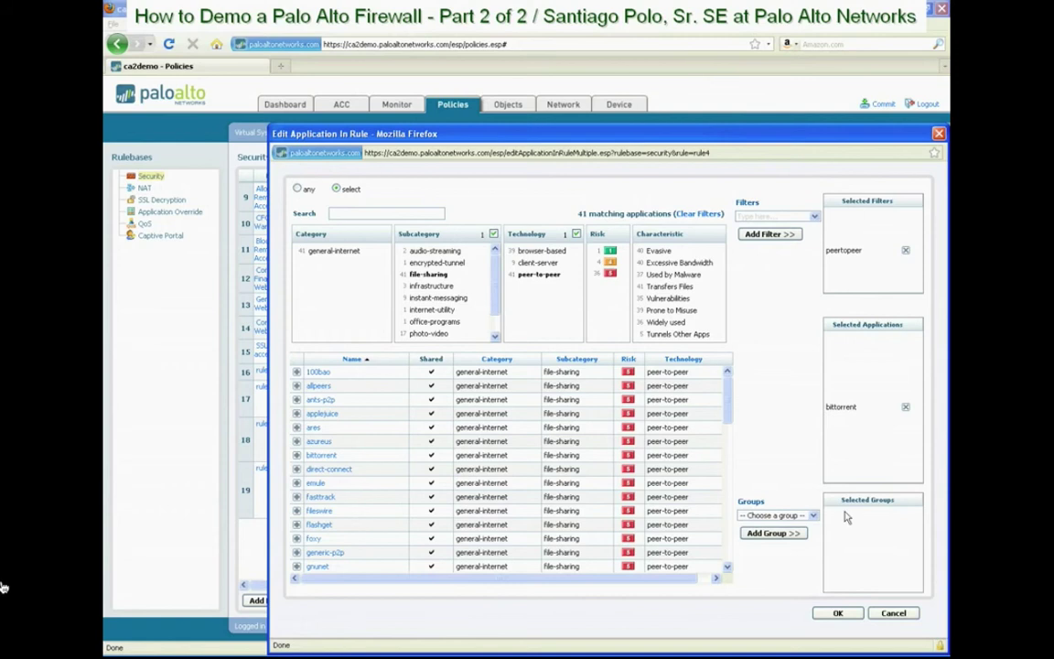
left_click(838, 614)
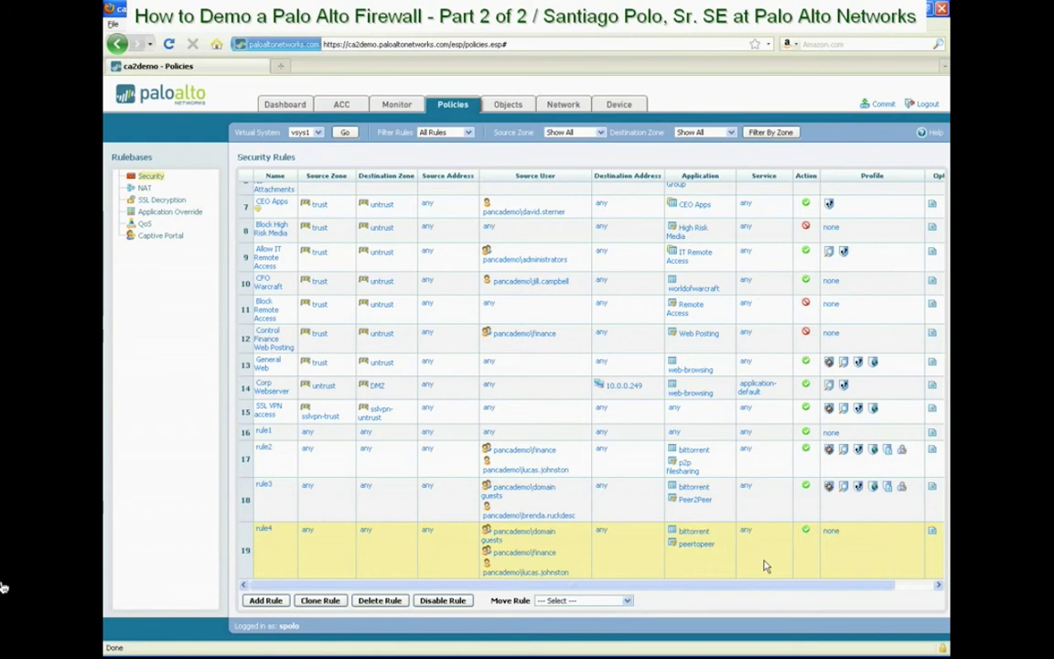
Change rule4's action to deny and bring up its security profile editor
left_click(806, 534)
left_click(762, 455)
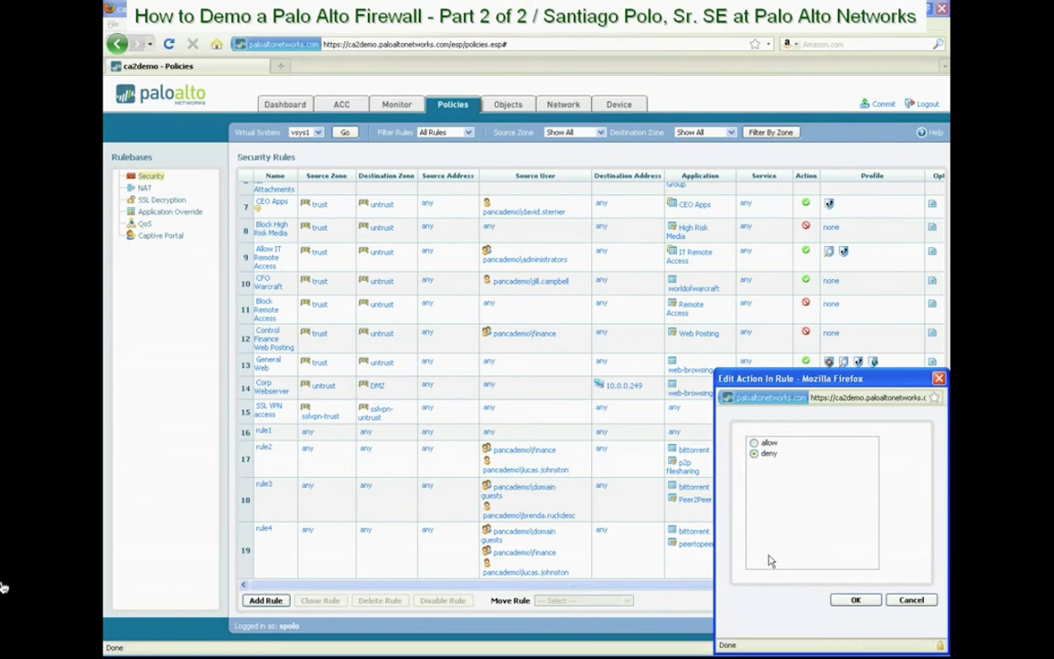
key("Return")
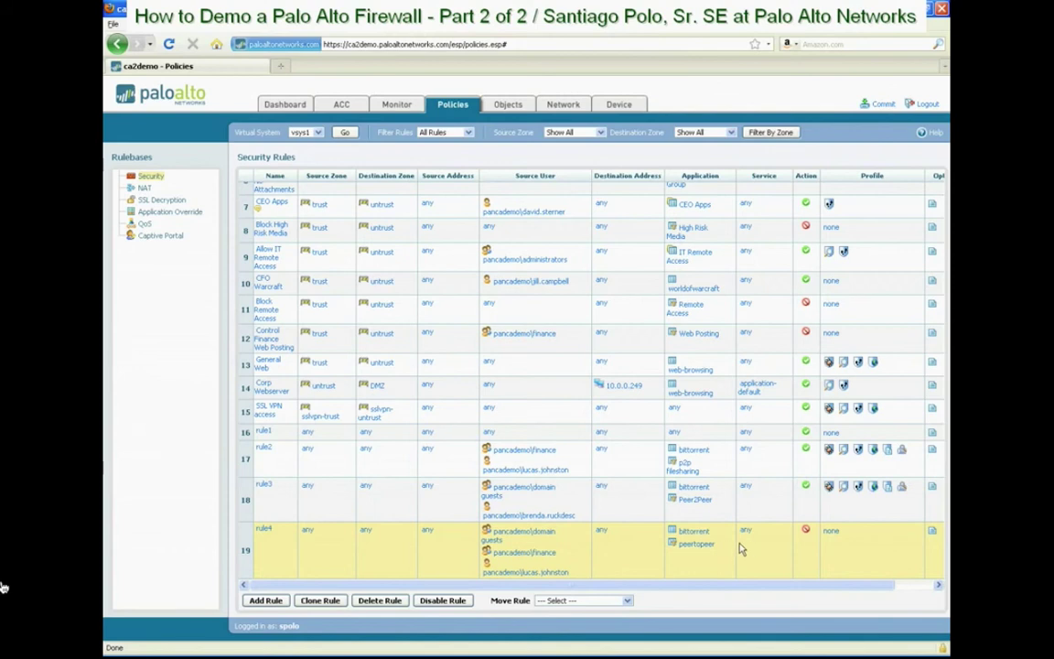
left_click(830, 534)
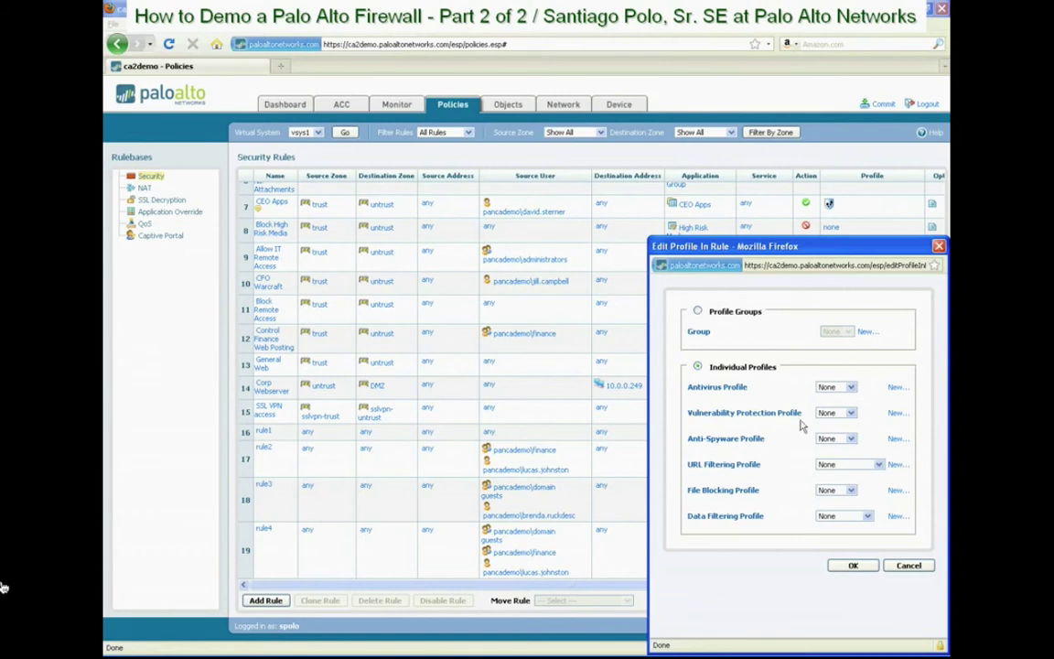
Set antivirus, vulnerability protection and anti-spyware to alert-all, and start a new URL filtering profile
left_click(834, 386)
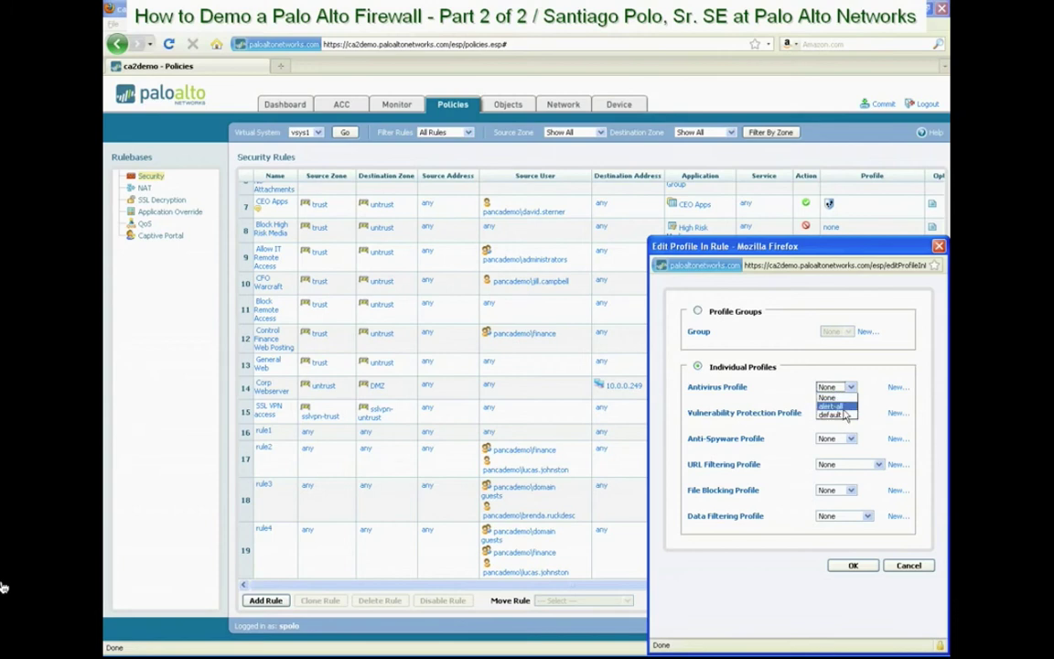
left_click(836, 407)
left_click(843, 413)
left_click(833, 432)
left_click(836, 438)
left_click(836, 459)
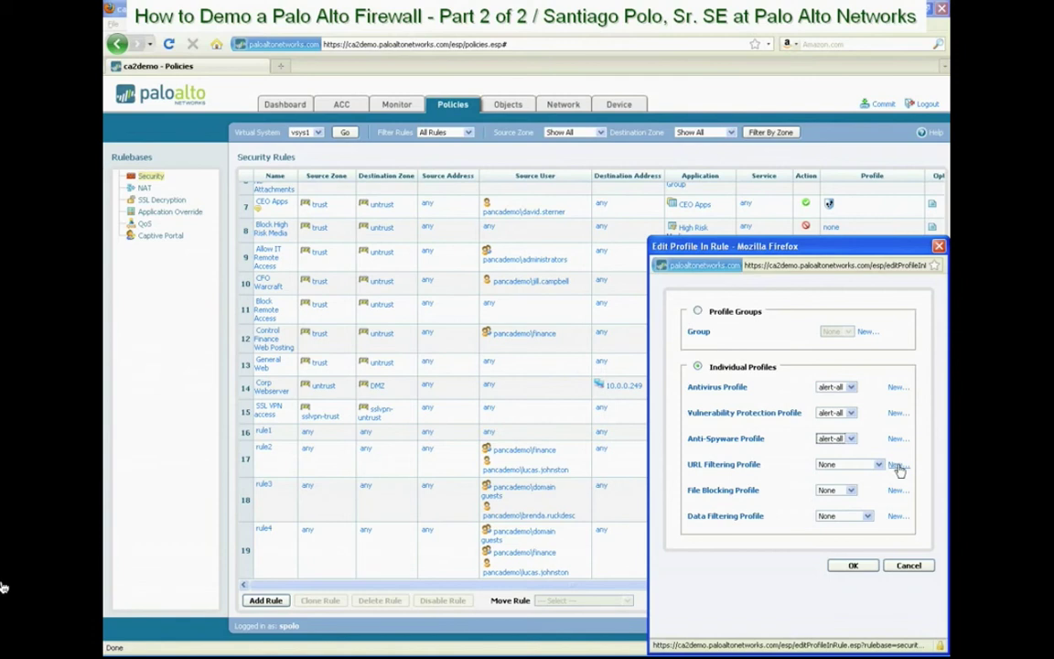
left_click(895, 465)
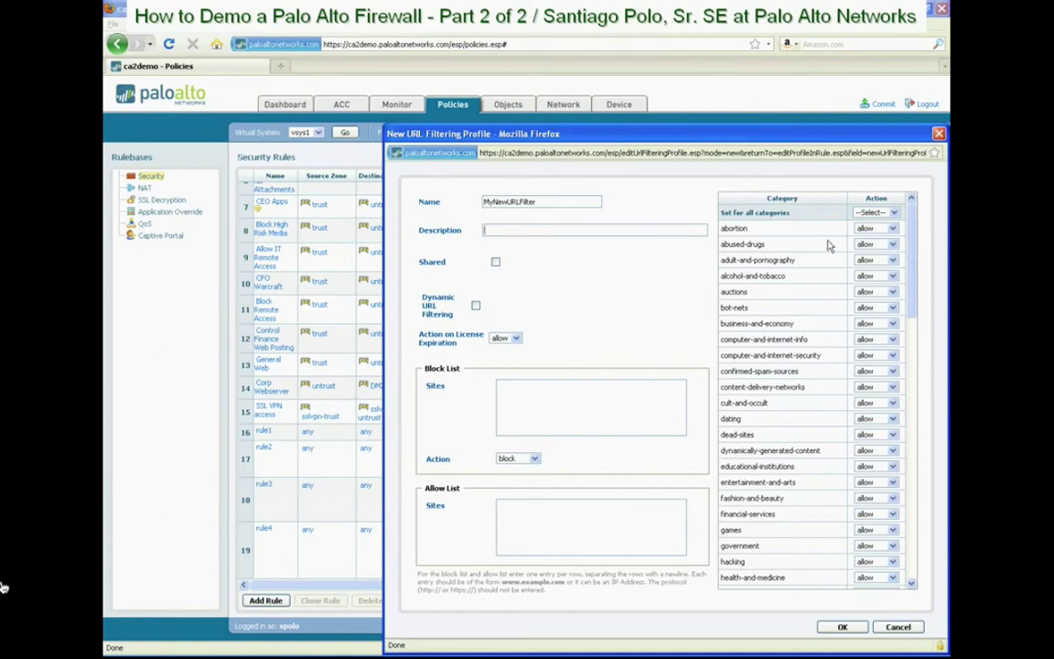
Set bot-nets to block, confirmed-spam-sources to alert, cult-and-occult to continue, dating to override
left_click(893, 213)
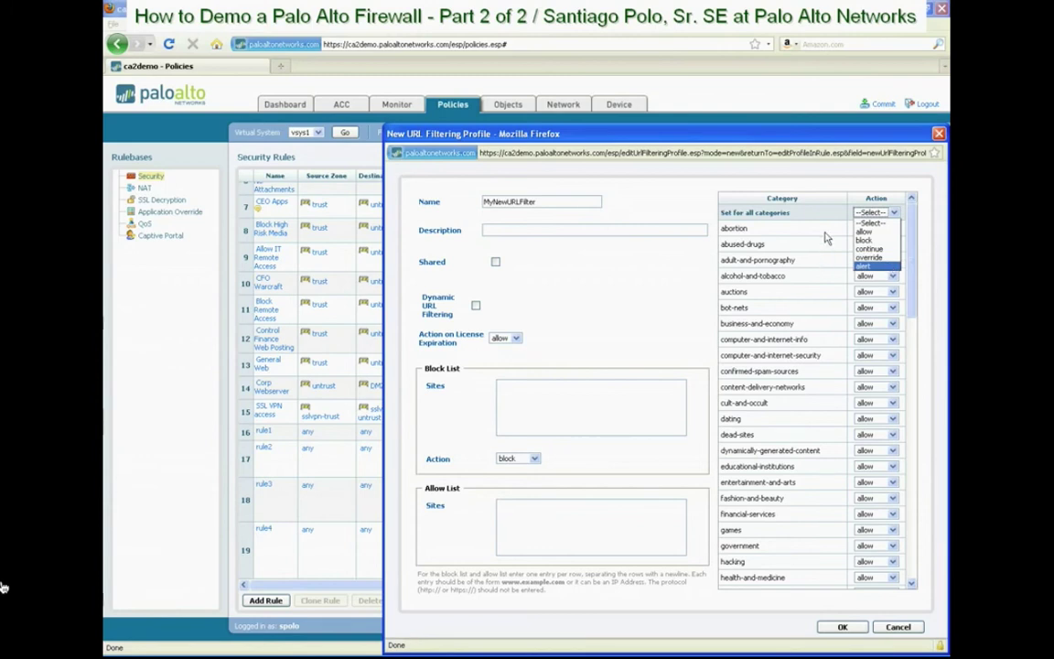
left_click(827, 231)
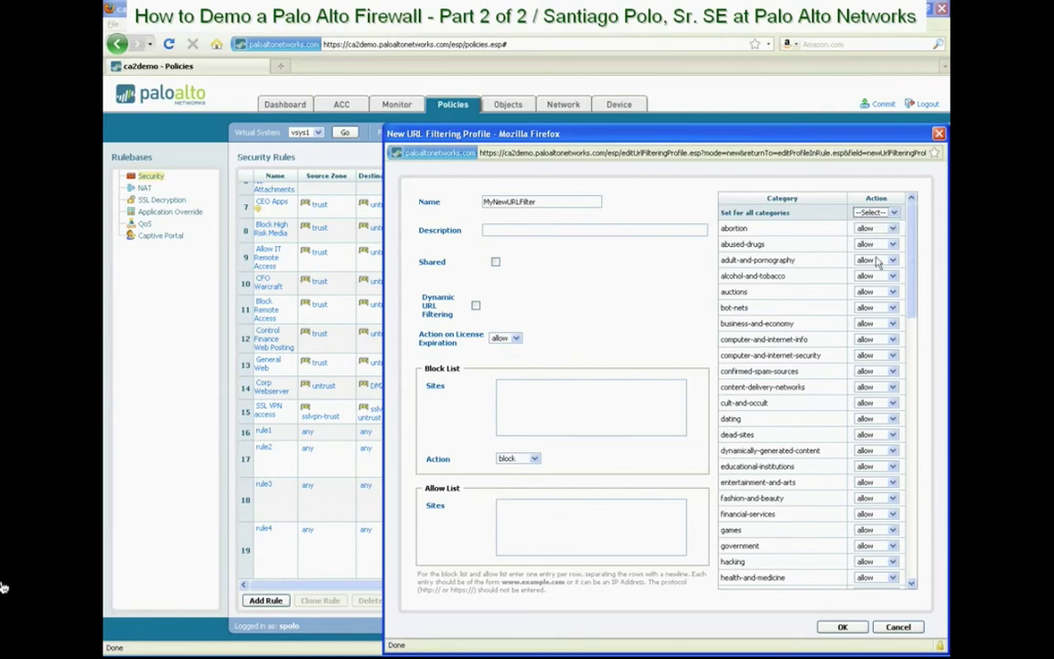
left_click(876, 307)
left_click(878, 331)
left_click(876, 371)
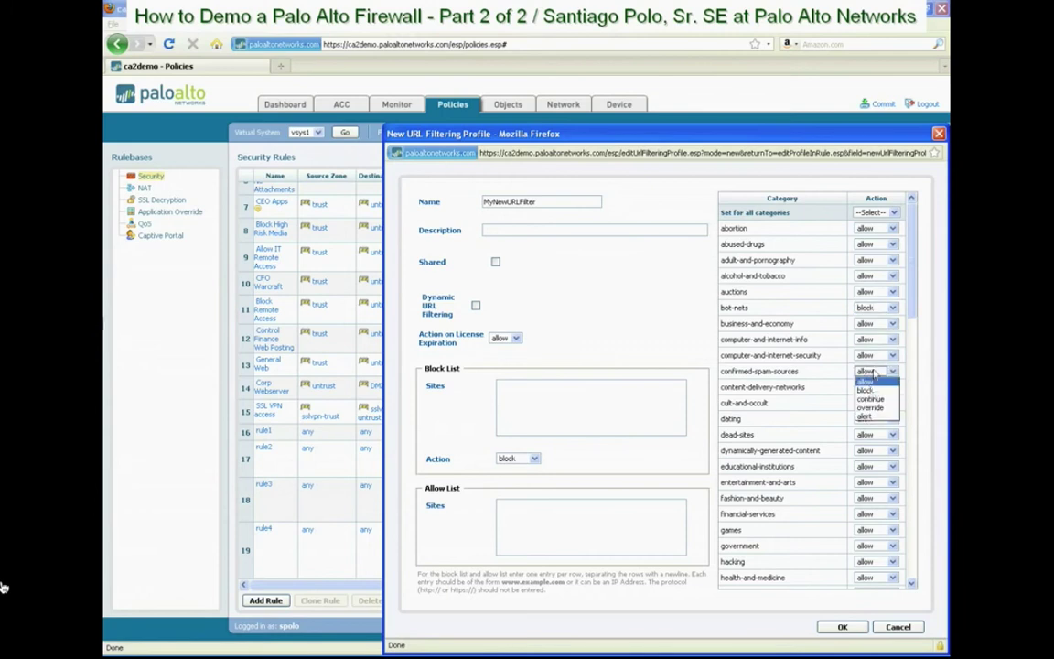
left_click(866, 416)
left_click(877, 402)
left_click(878, 430)
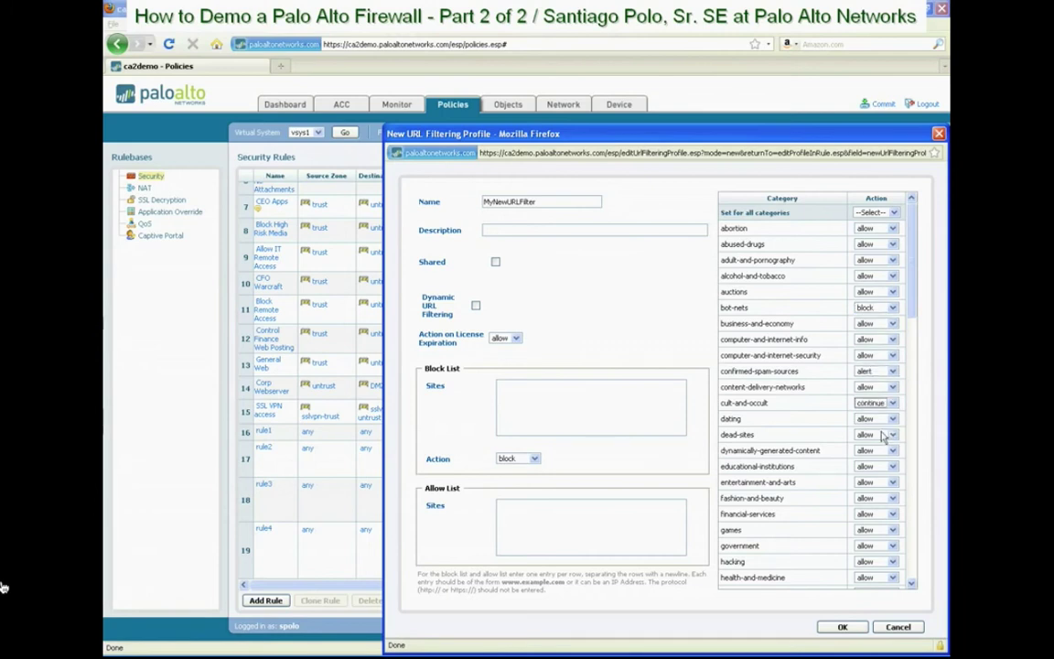
left_click(877, 418)
left_click(880, 459)
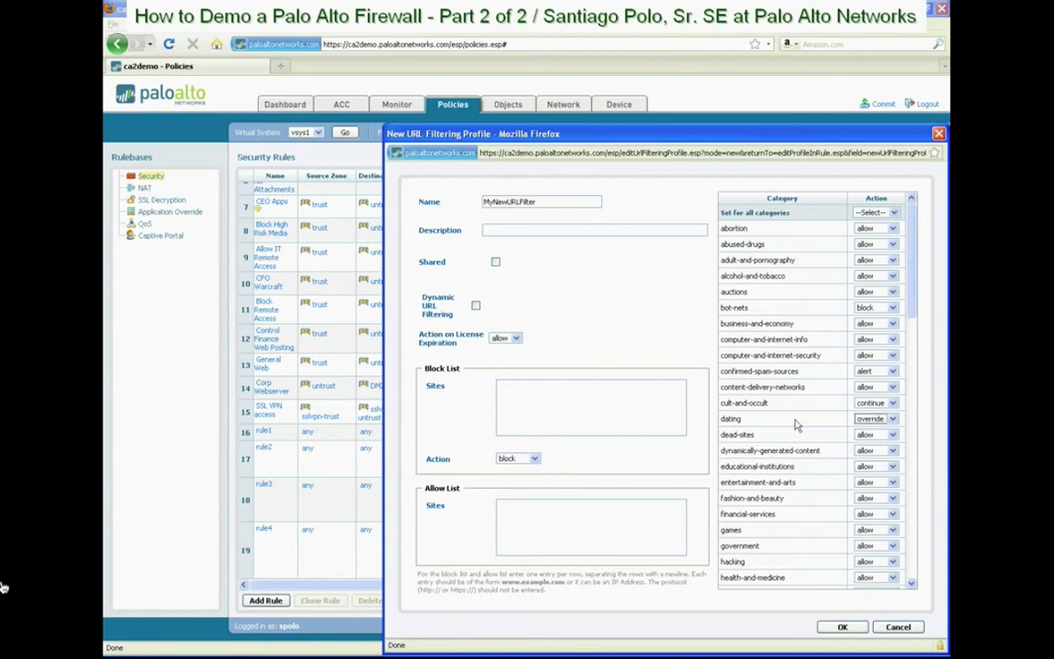
Save the URL filtering profile as MyNewURLFilter2 and apply the profiles to rule4
left_click(626, 399)
left_click(840, 628)
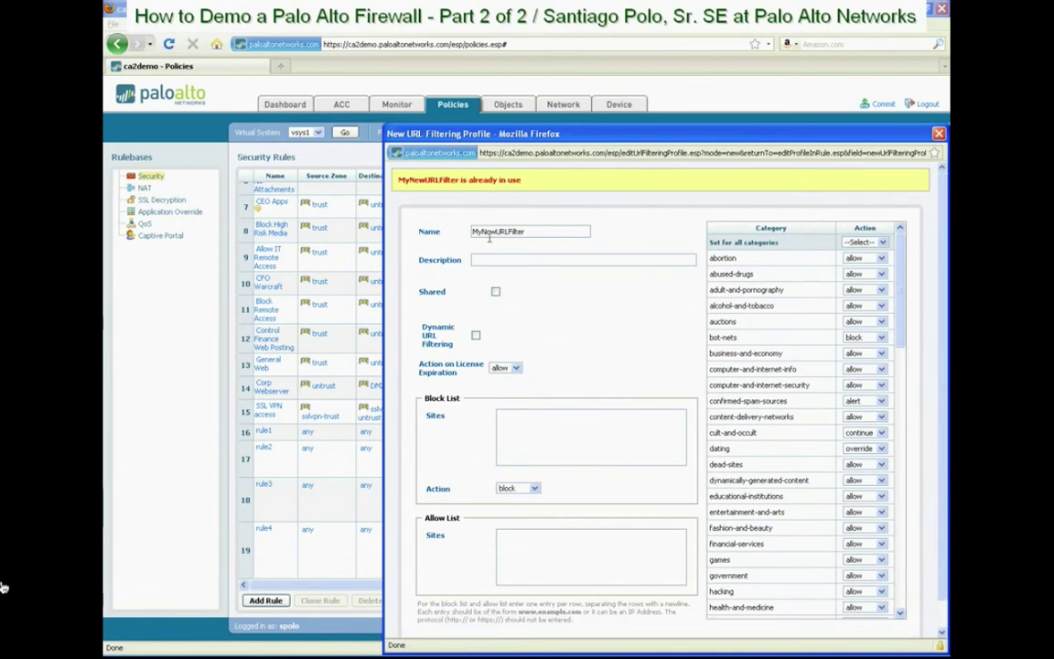
left_click(534, 234)
type("2")
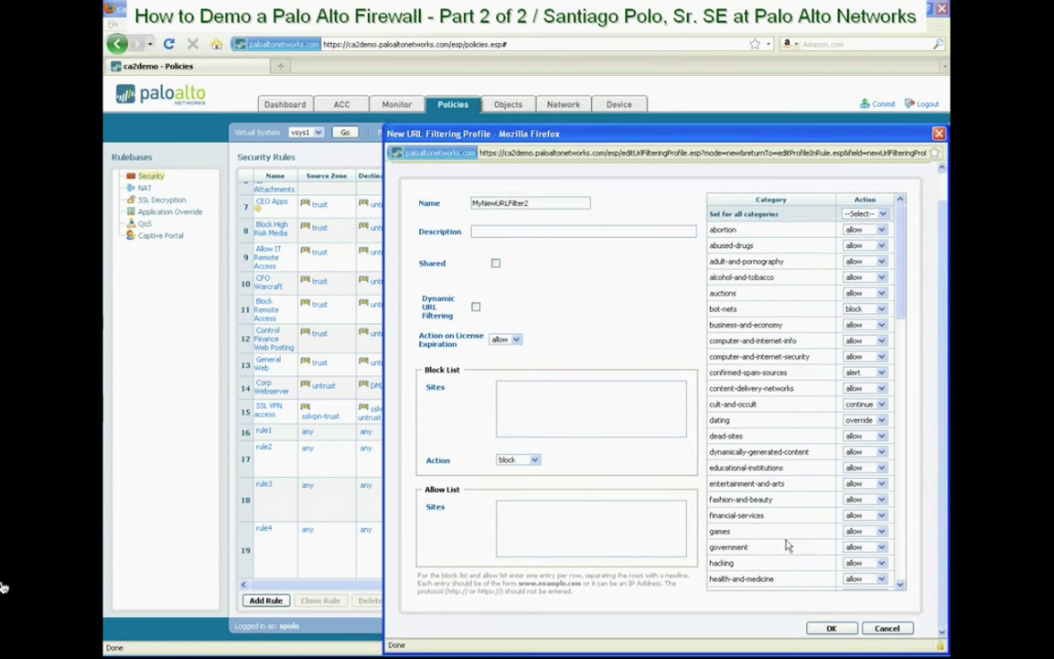
left_click(828, 628)
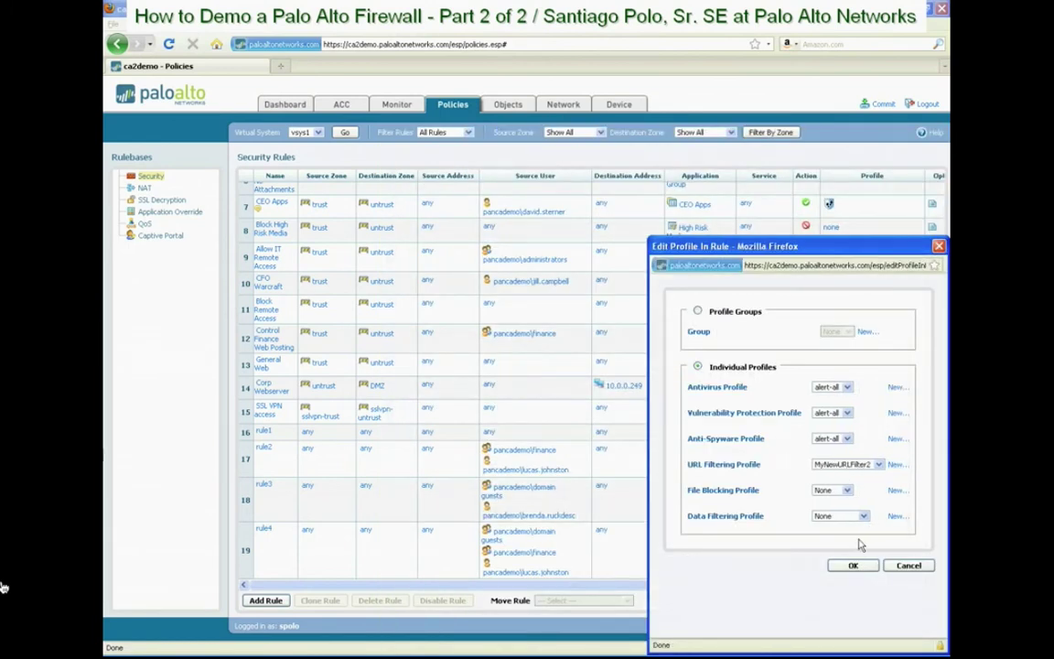
left_click(856, 567)
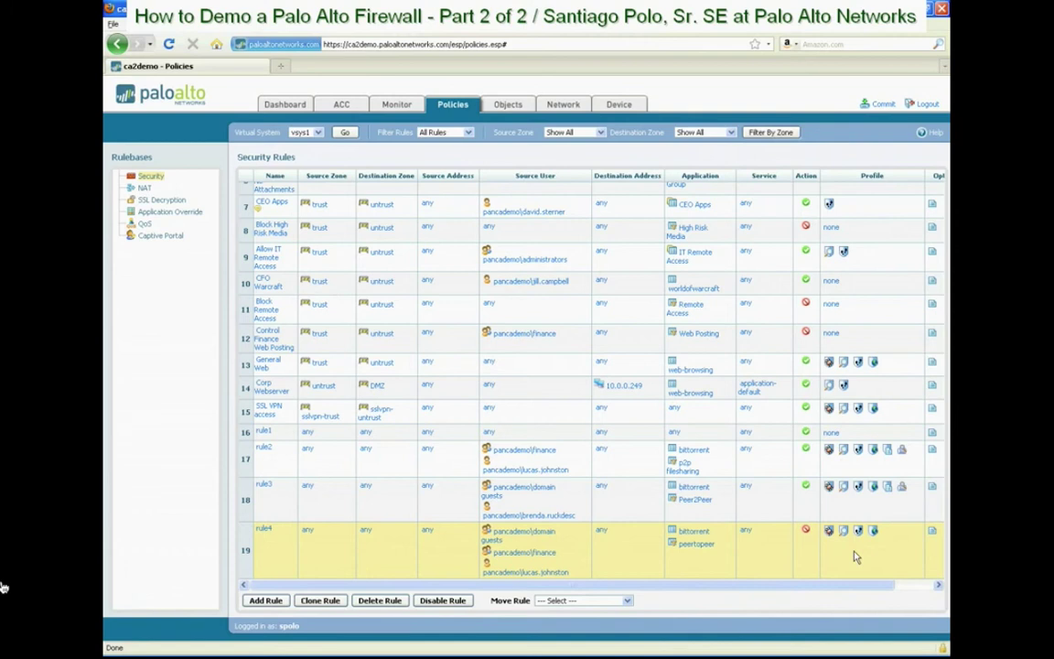
Check rule4's profile column, then switch to the Monitor traffic log
scroll(851, 559, "down", 1)
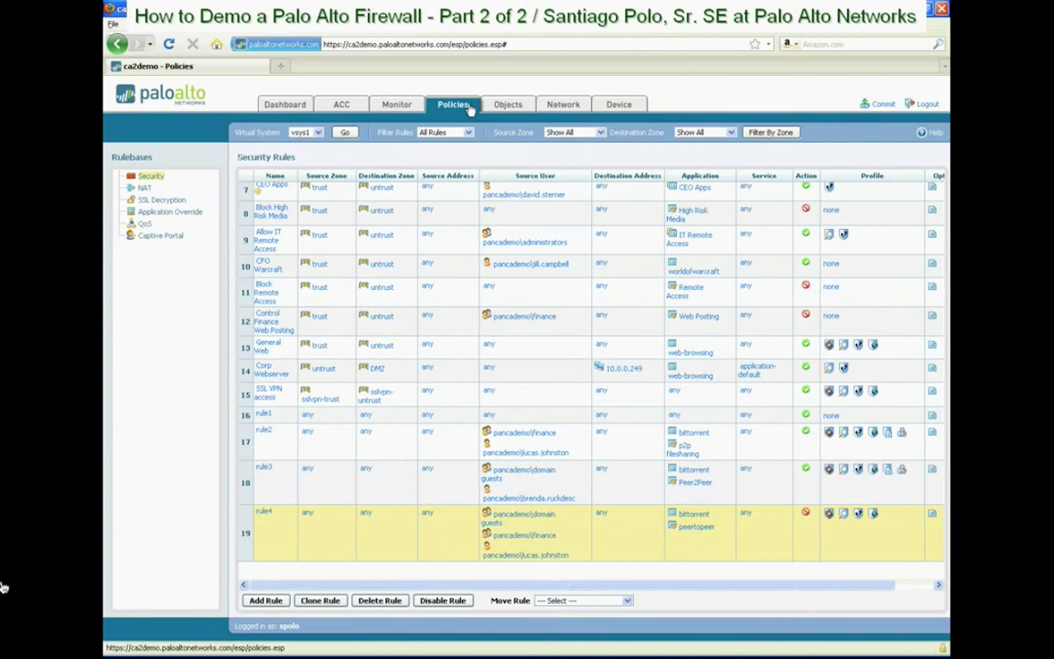
left_click(397, 106)
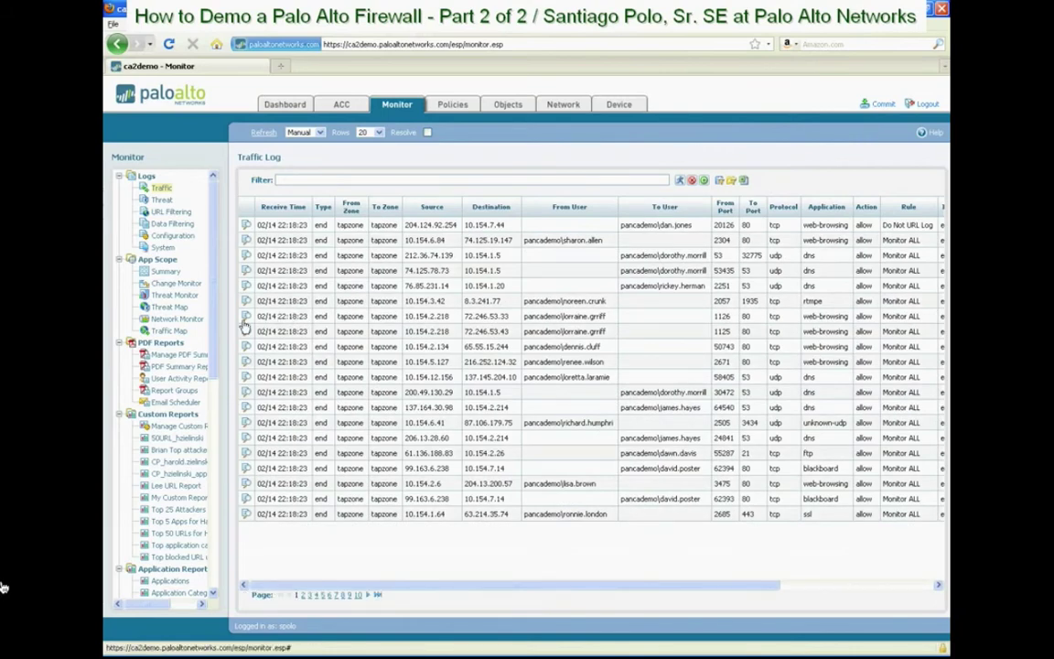
Show the PDF Summary Reports list under PDF Reports in the Monitor tree
left_click(195, 370)
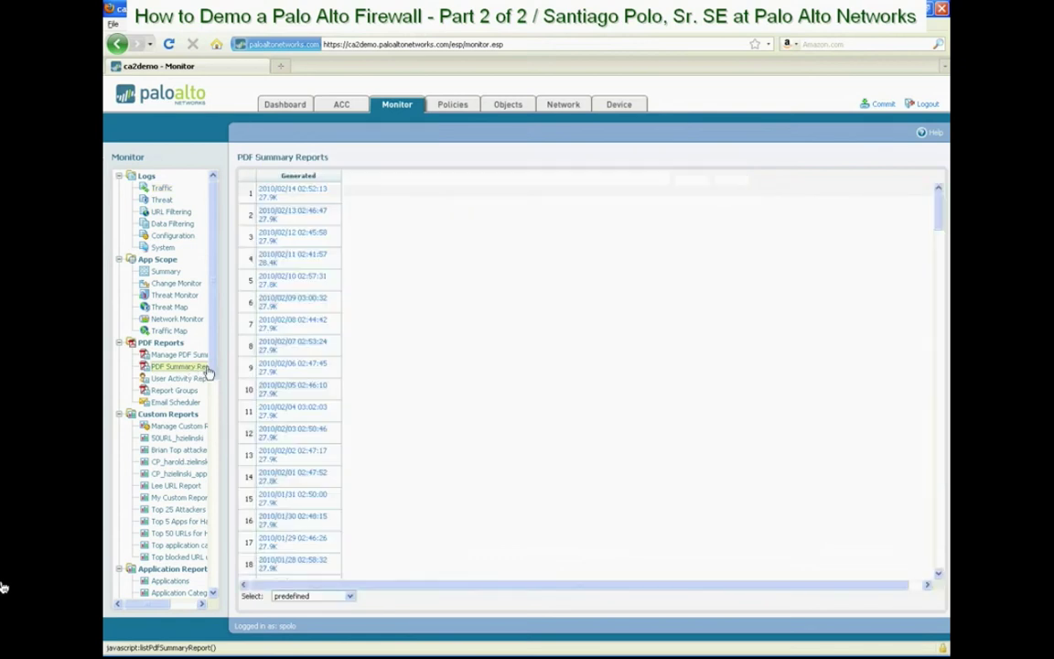
left_click(307, 194)
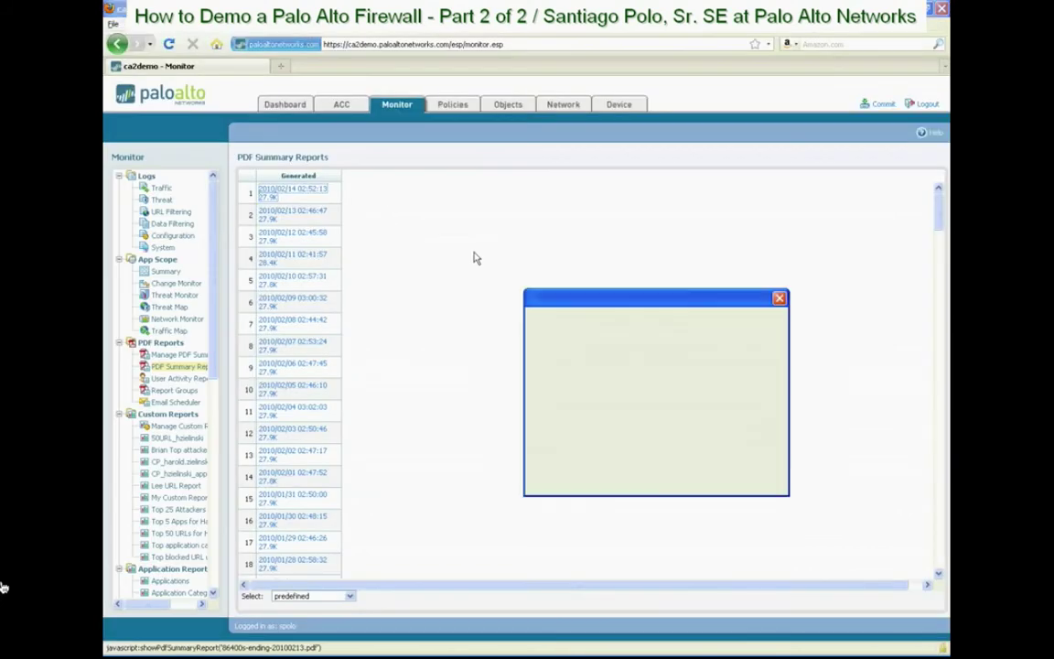
left_click(701, 463)
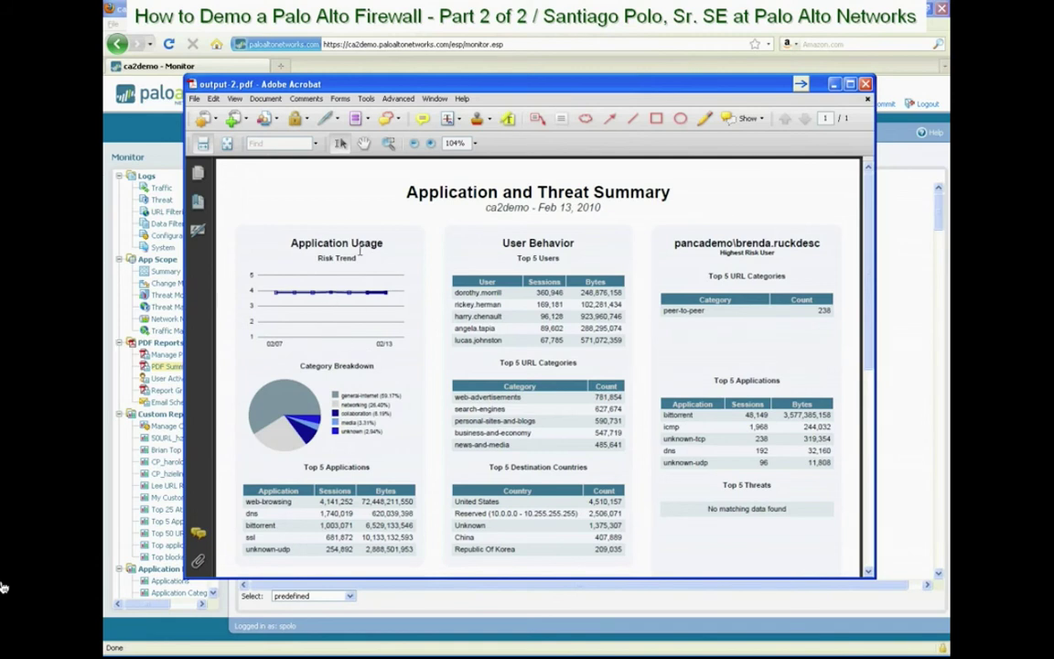
scroll(371, 290, "down", 1)
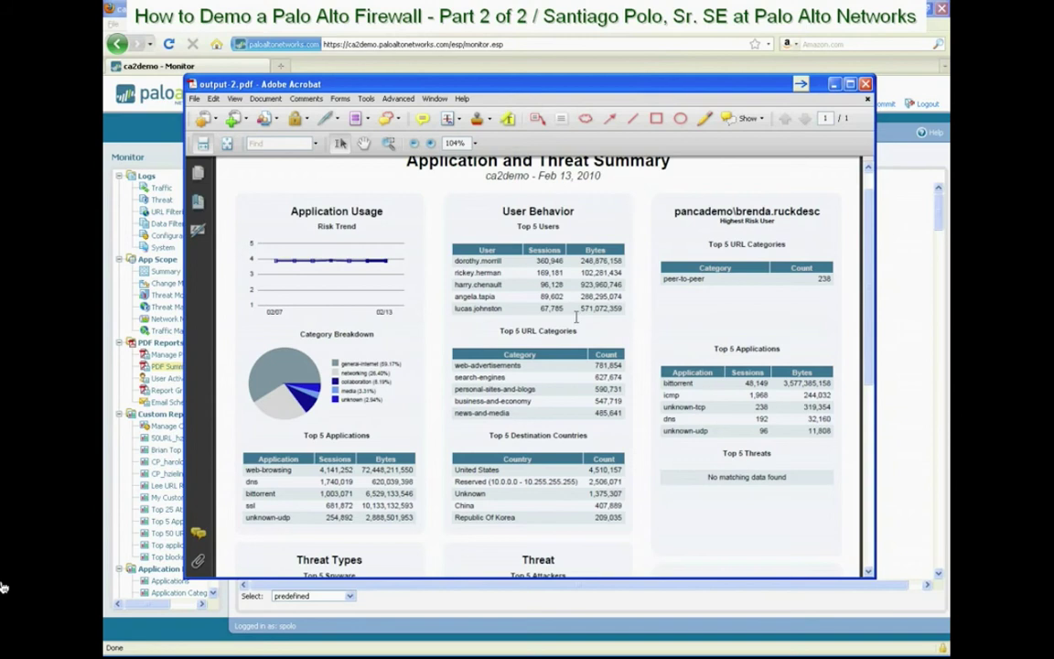
scroll(593, 260, "up", 1)
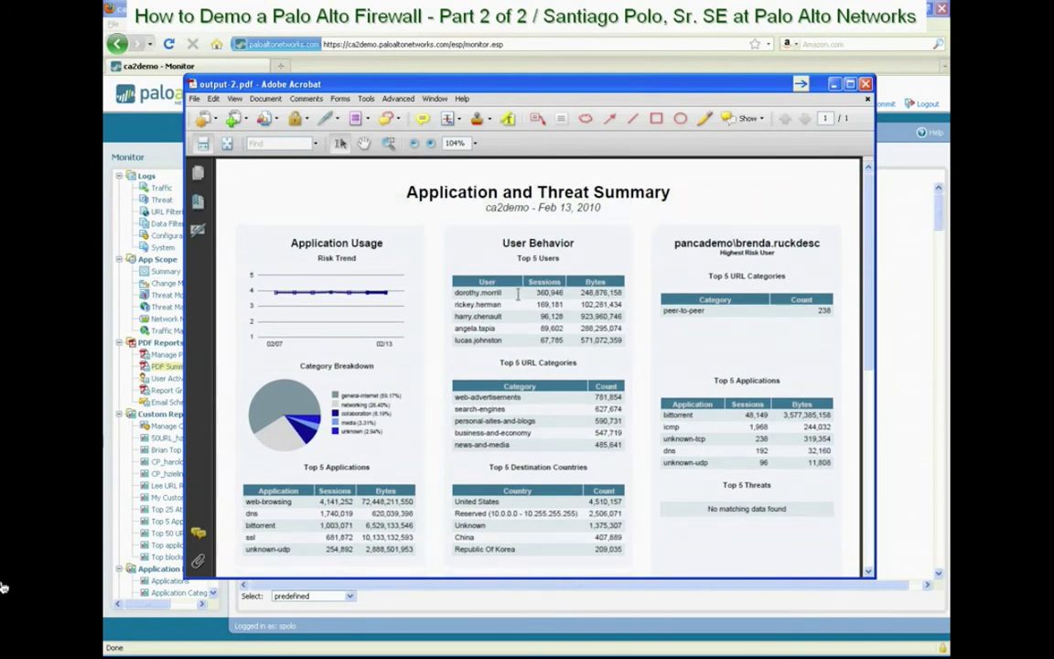
scroll(524, 361, "down", 1)
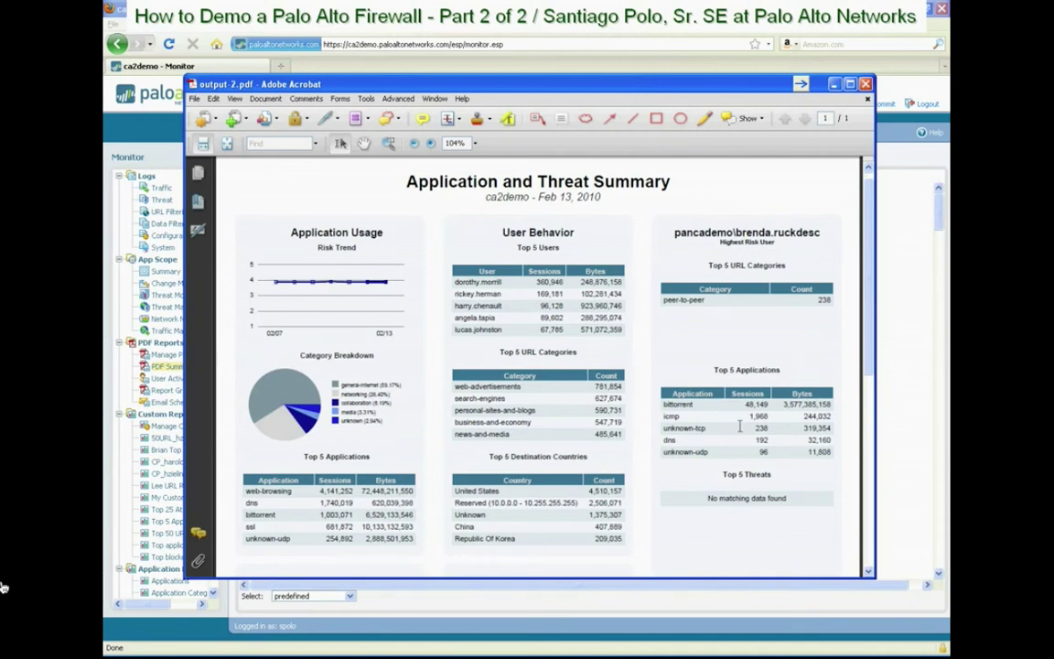
scroll(729, 432, "down", 10)
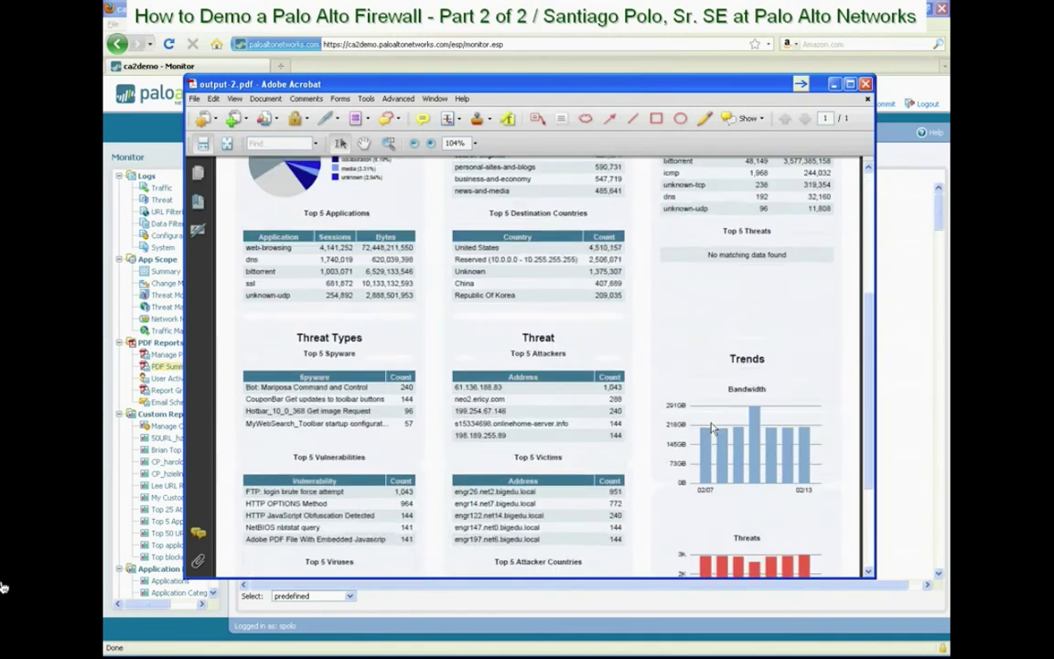
scroll(497, 316, "down", 1)
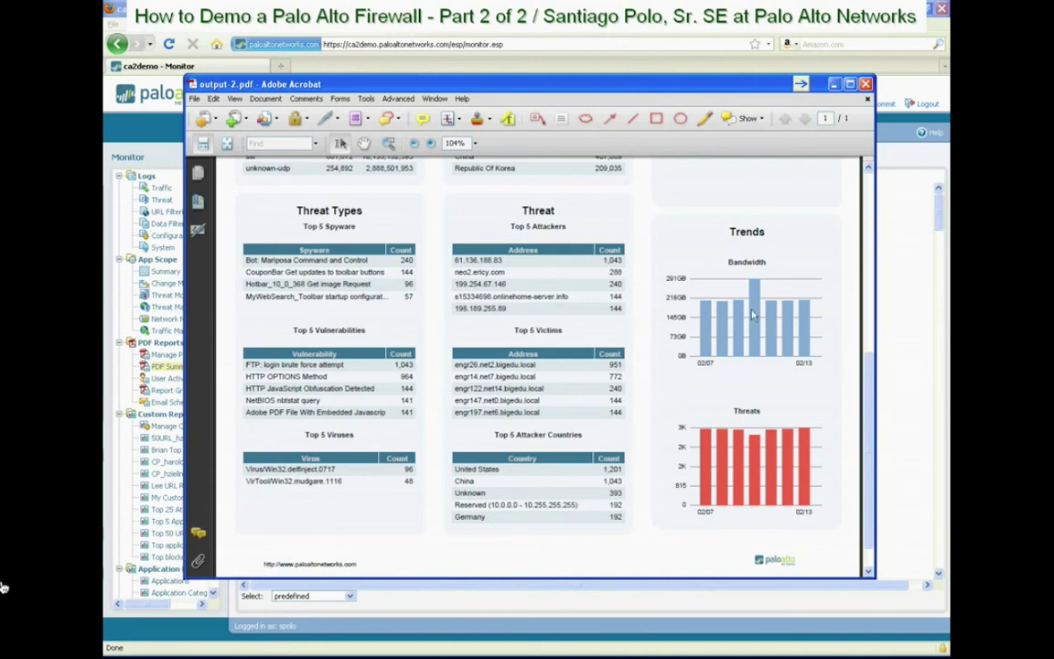
scroll(686, 279, "down", 1)
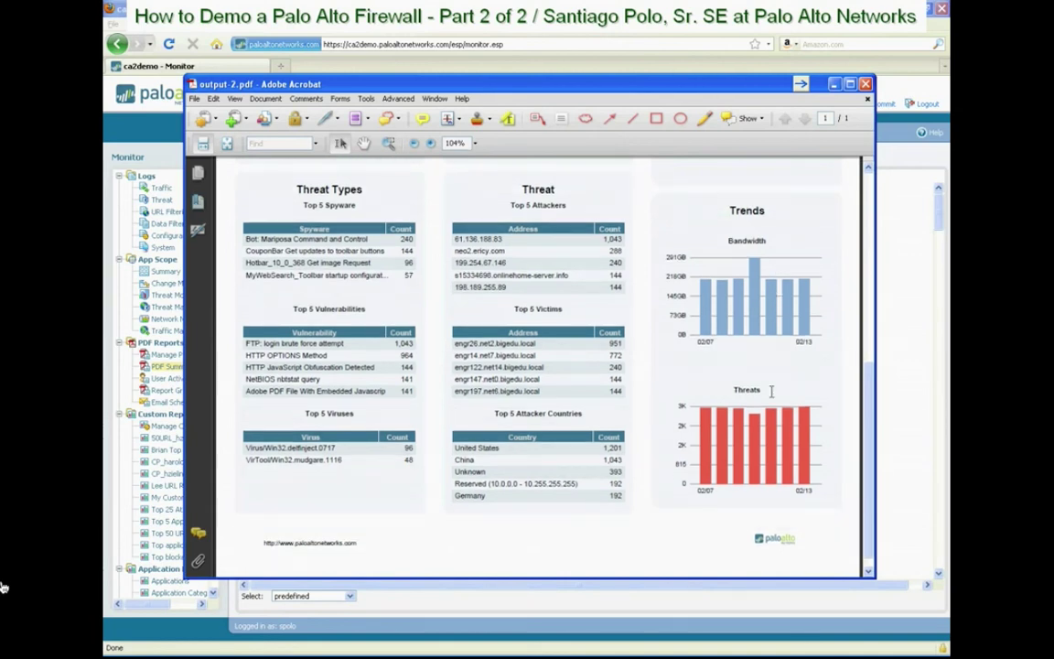
scroll(695, 395, "up", 5)
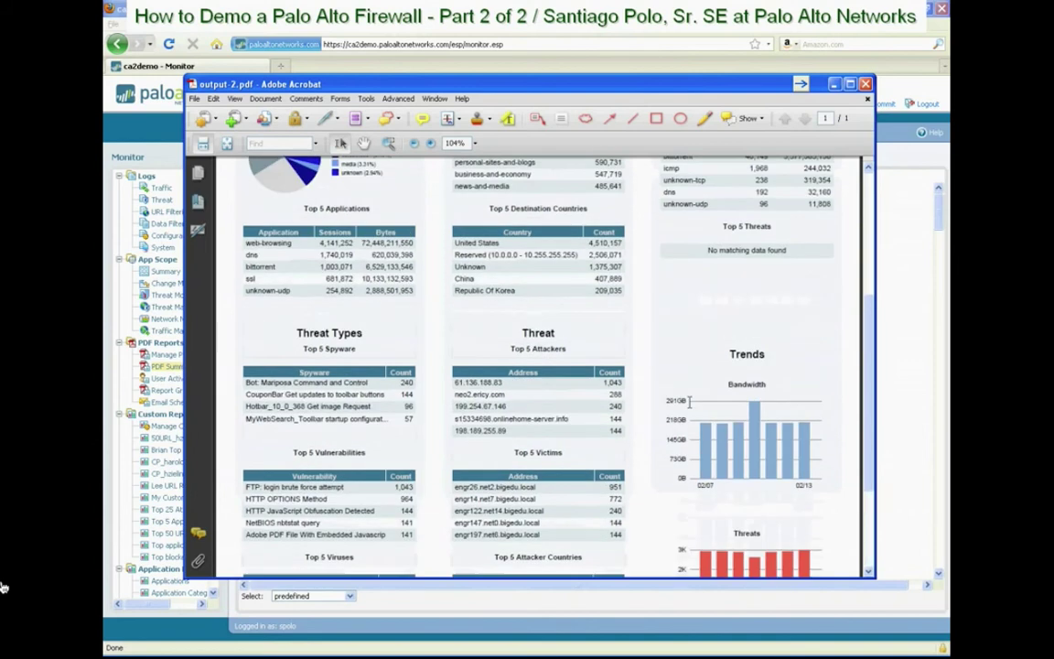
left_click(866, 84)
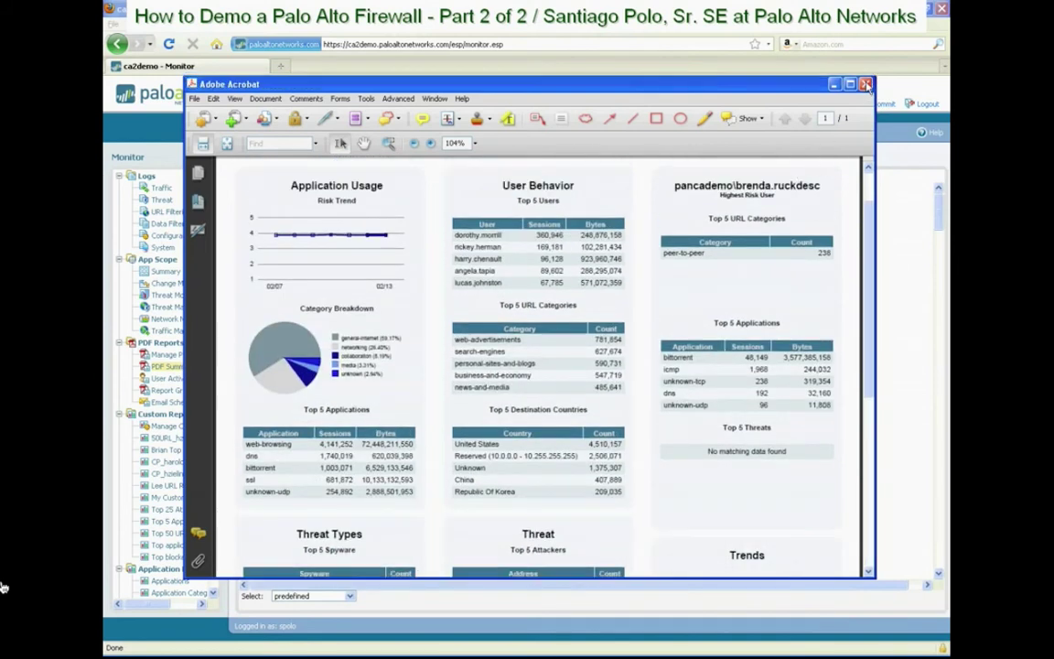
left_click(766, 204)
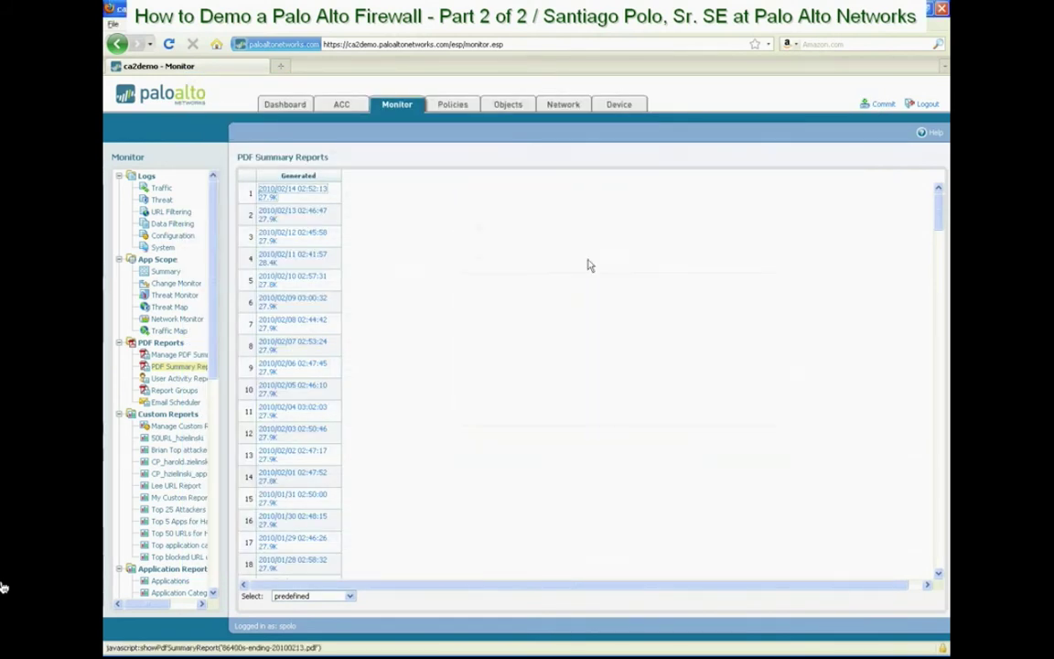
Abandon a new Email Scheduler entry without setting recurrence, then list the saved User Activity Reports
left_click(184, 405)
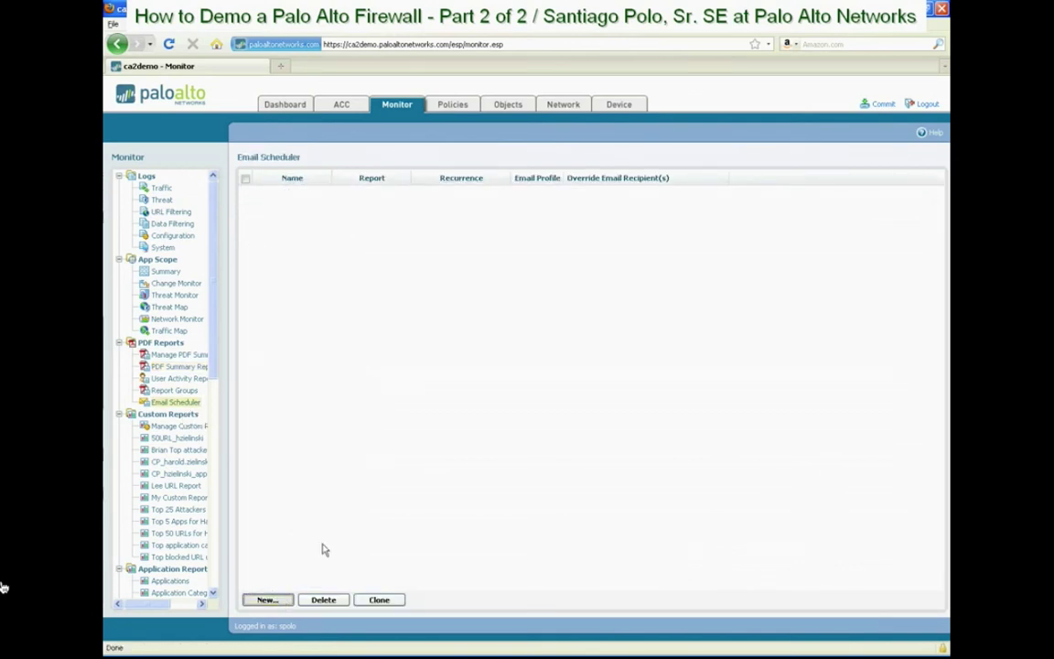
left_click(267, 599)
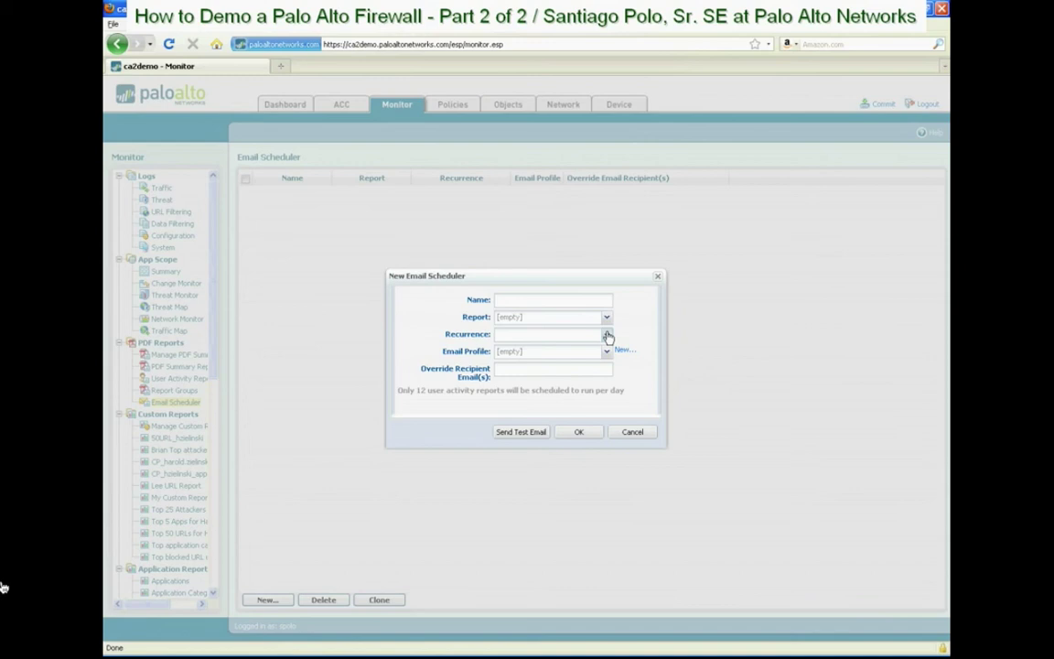
left_click(606, 334)
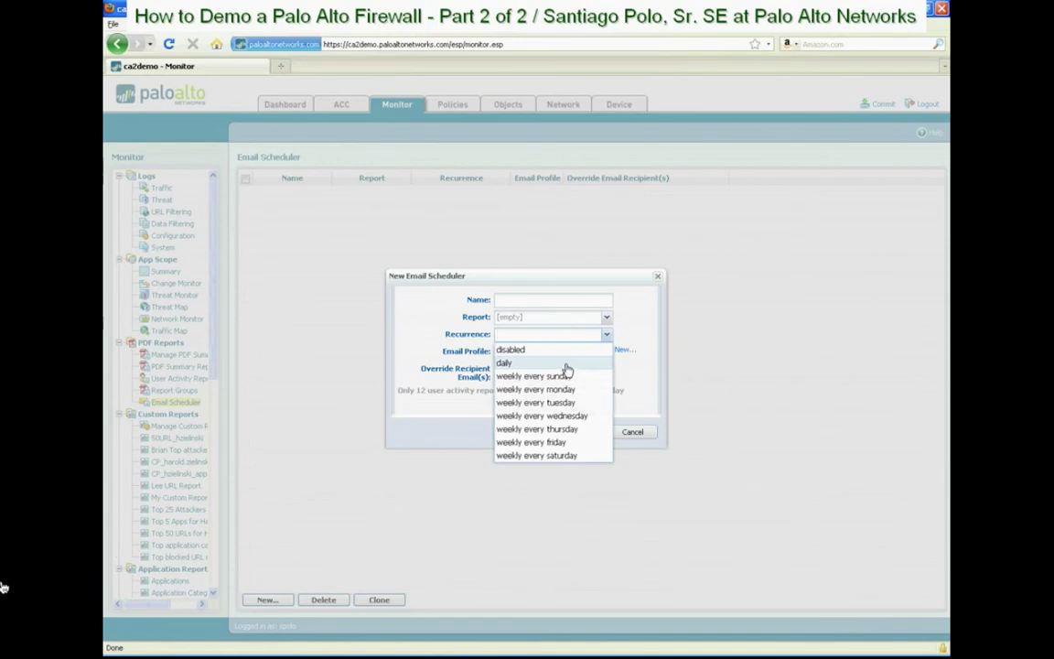
left_click(648, 378)
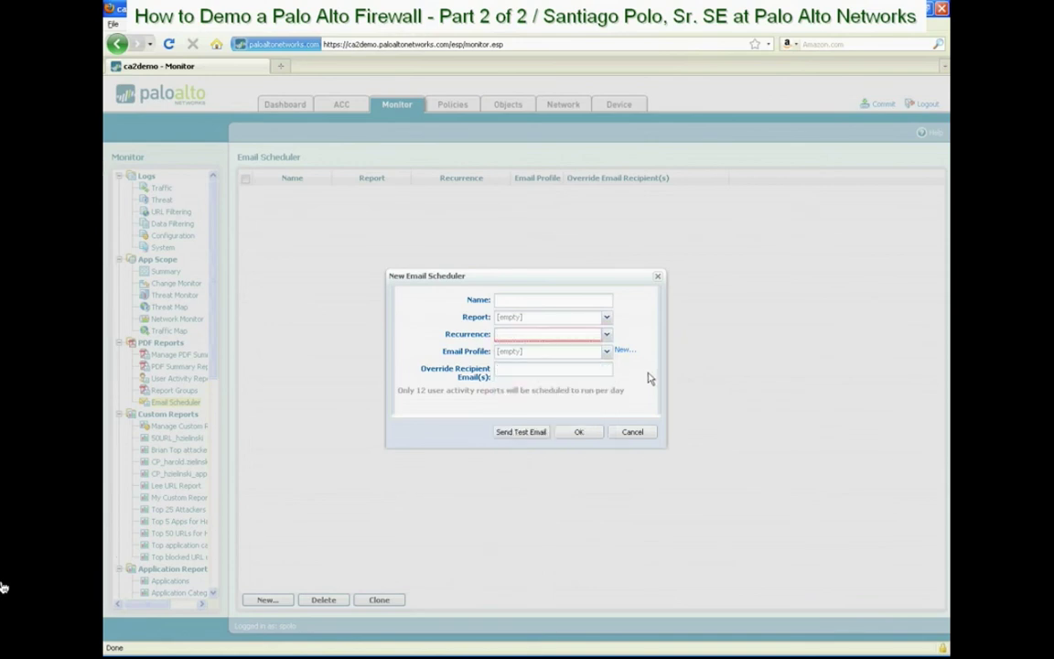
left_click(633, 432)
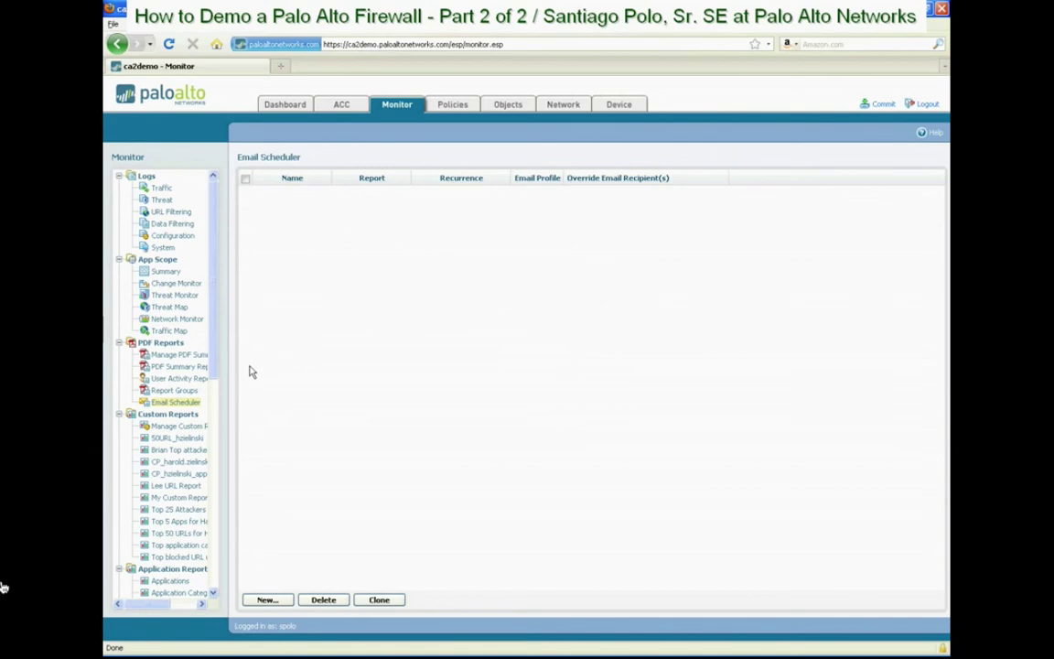
left_click(183, 378)
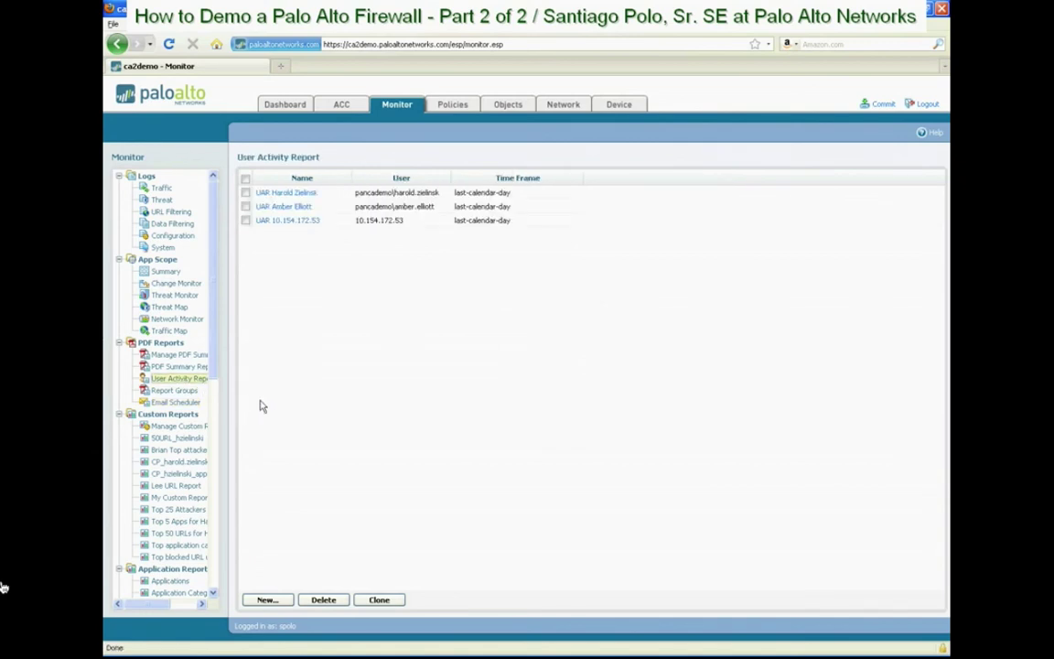
Run a new Last Hour user activity report for one user and download its PDF
left_click(268, 599)
left_click(496, 327)
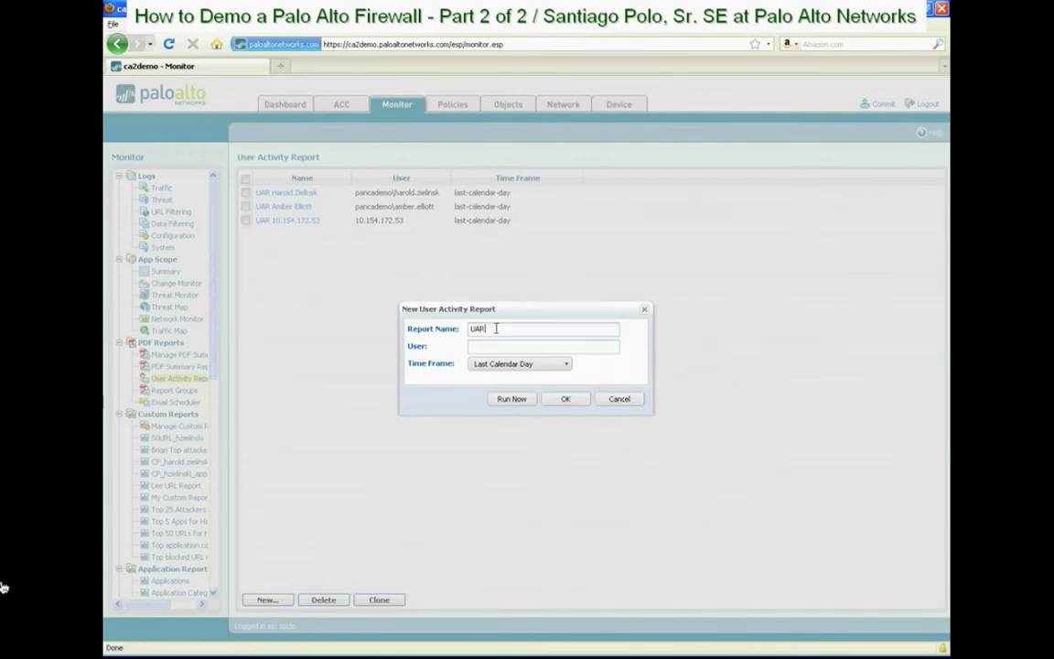
key("Tab")
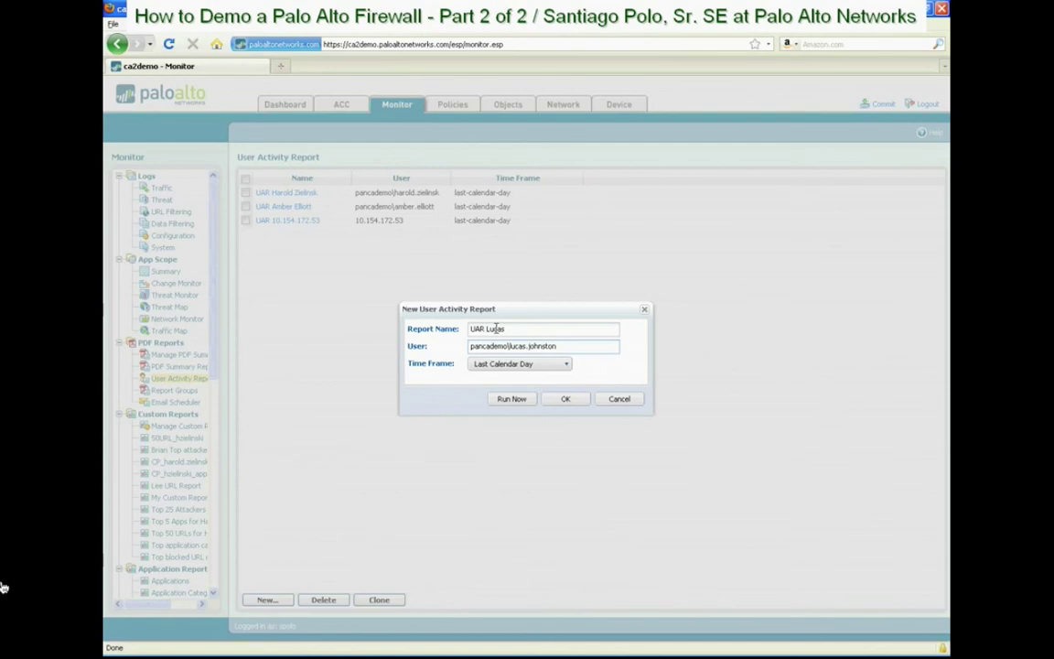
left_click(506, 363)
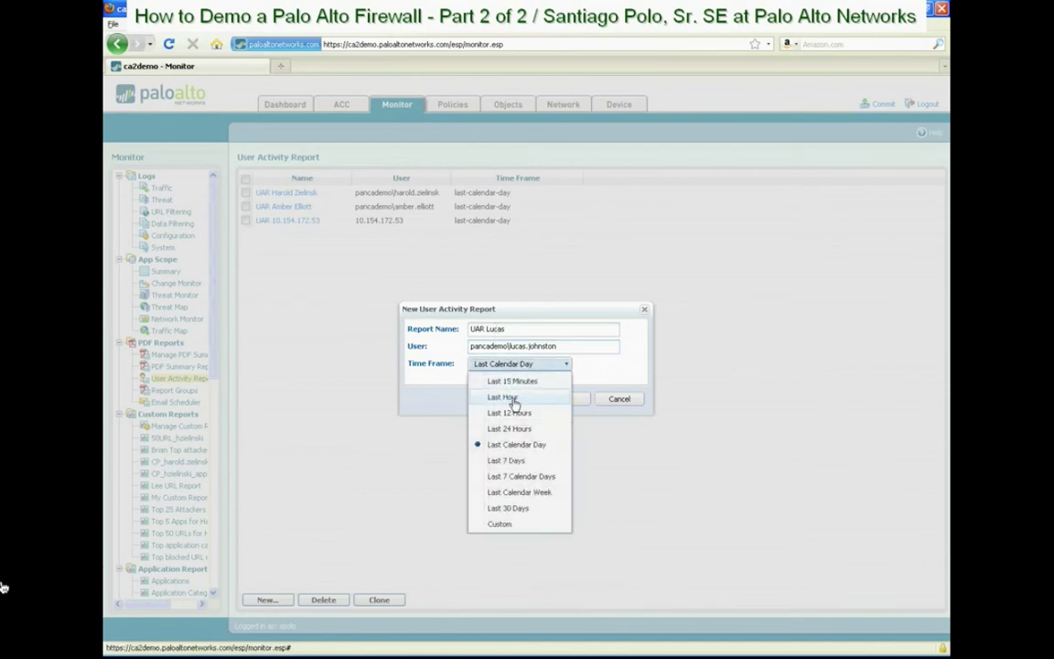
left_click(509, 398)
left_click(512, 399)
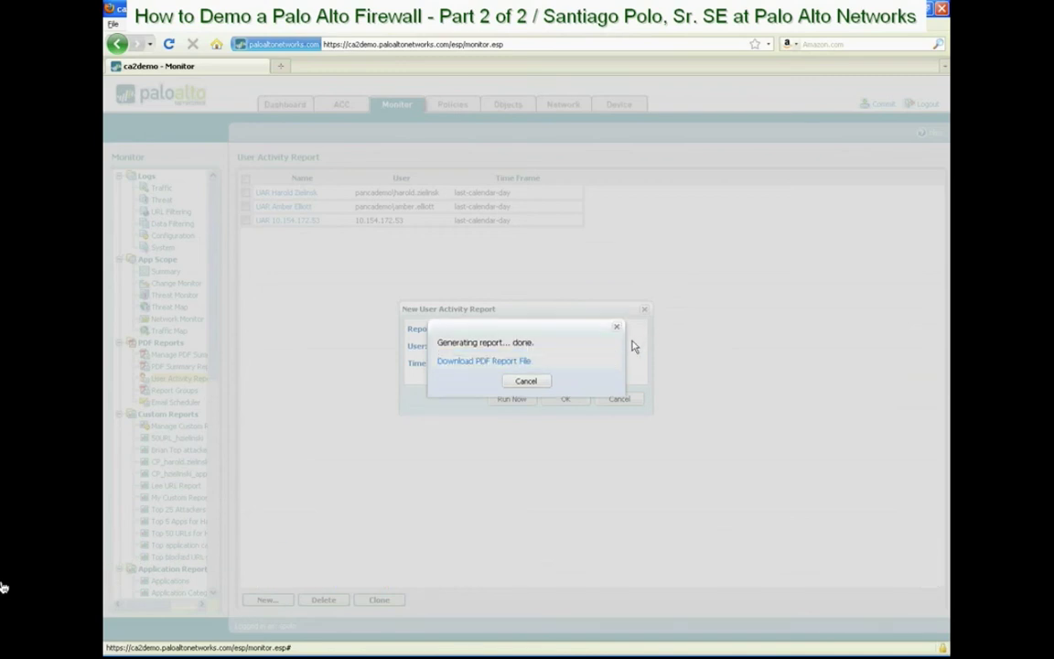
left_click(501, 362)
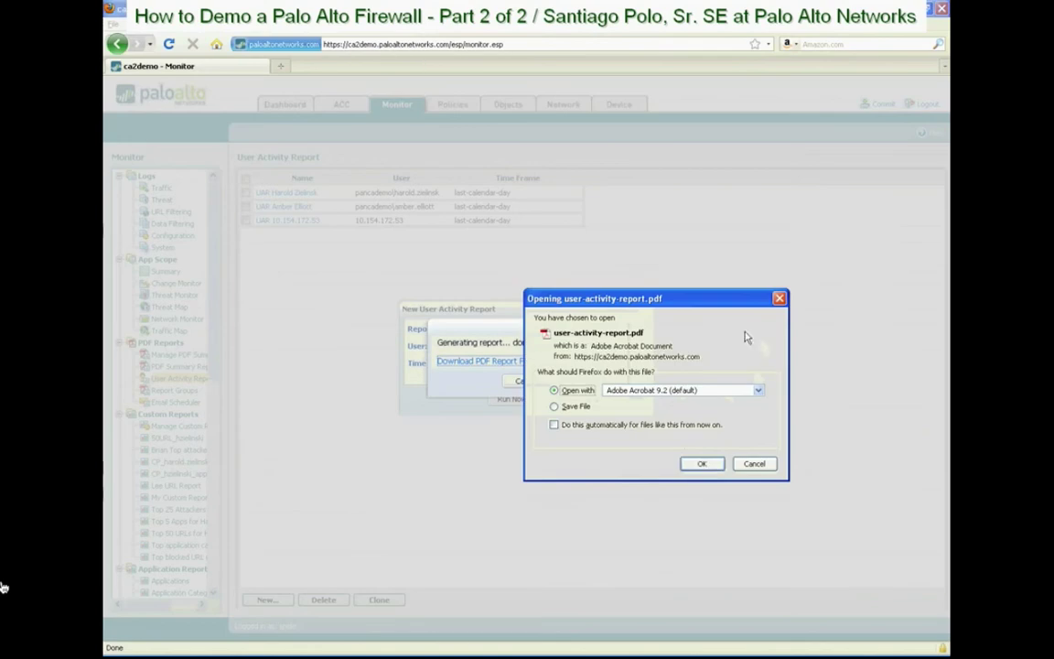
Open user-activity-report.pdf in Adobe Acrobat and scroll through its application usage and browsing tables
left_click(701, 463)
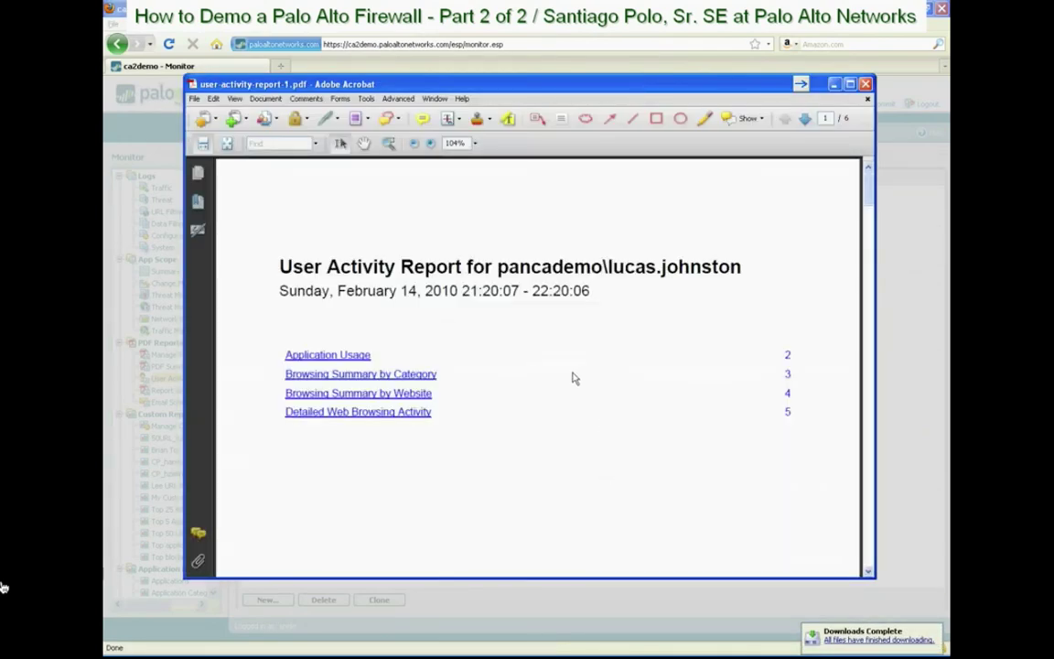
scroll(556, 359, "down", 10)
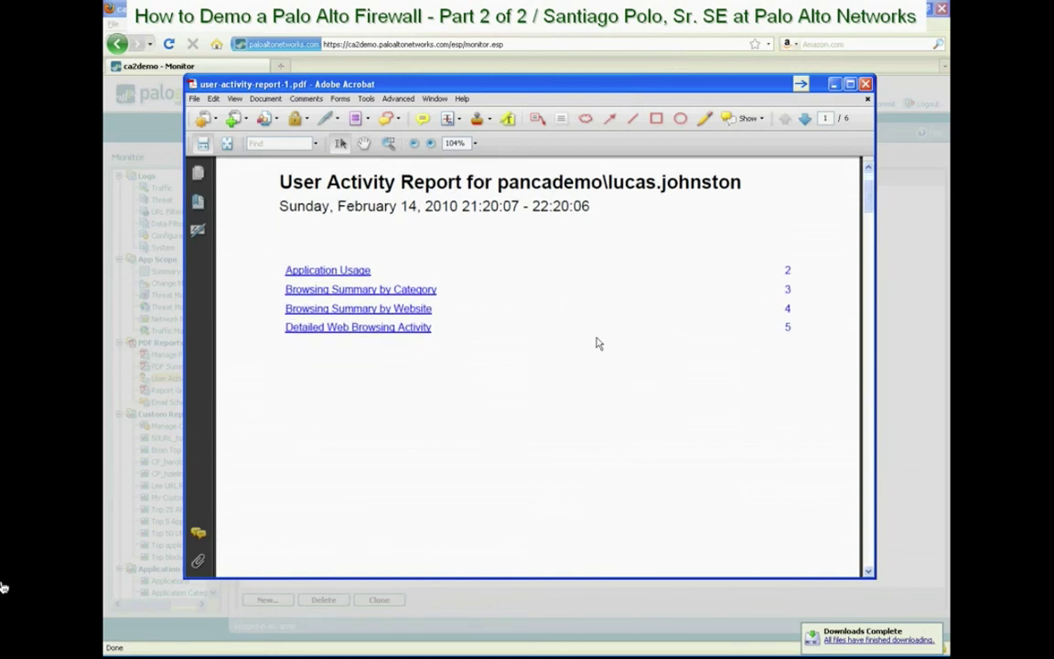
scroll(597, 342, "down", 4)
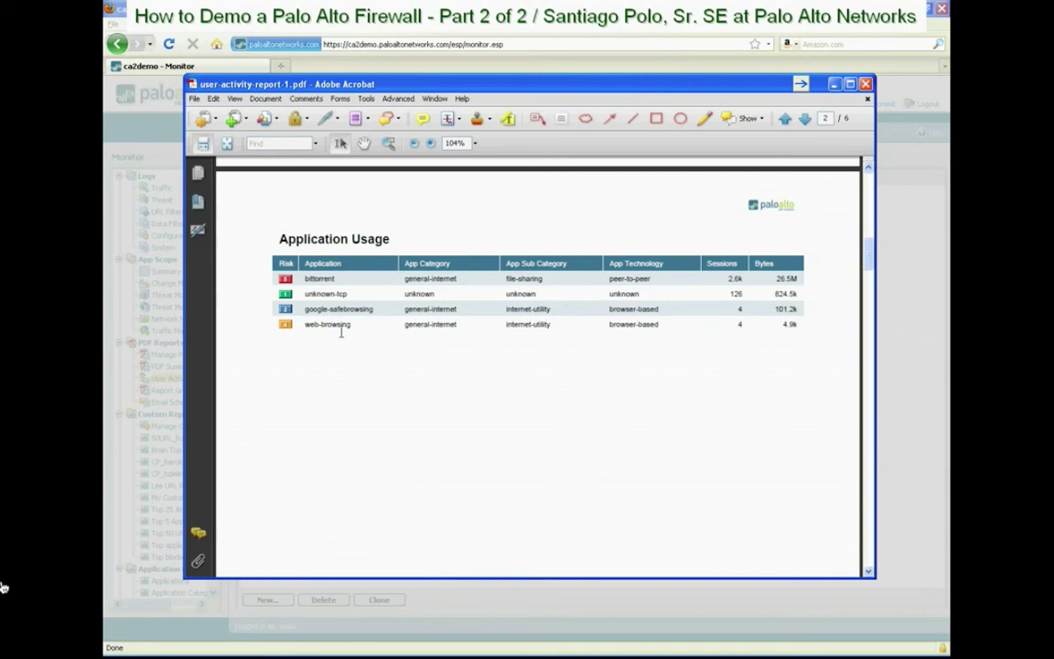
scroll(340, 331, "down", 15)
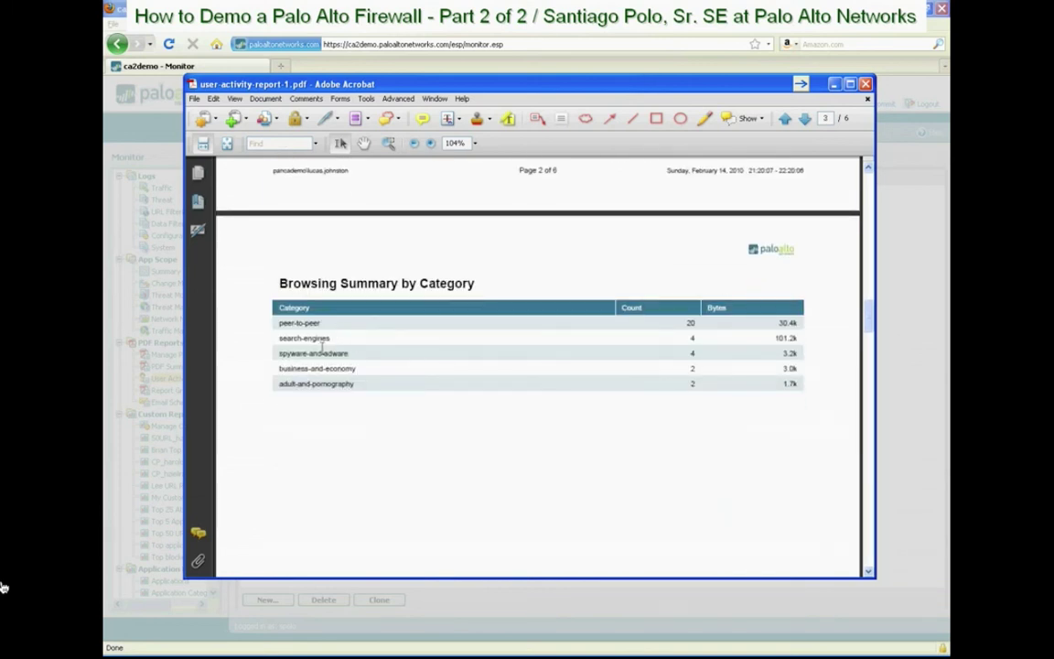
scroll(333, 331, "down", 1)
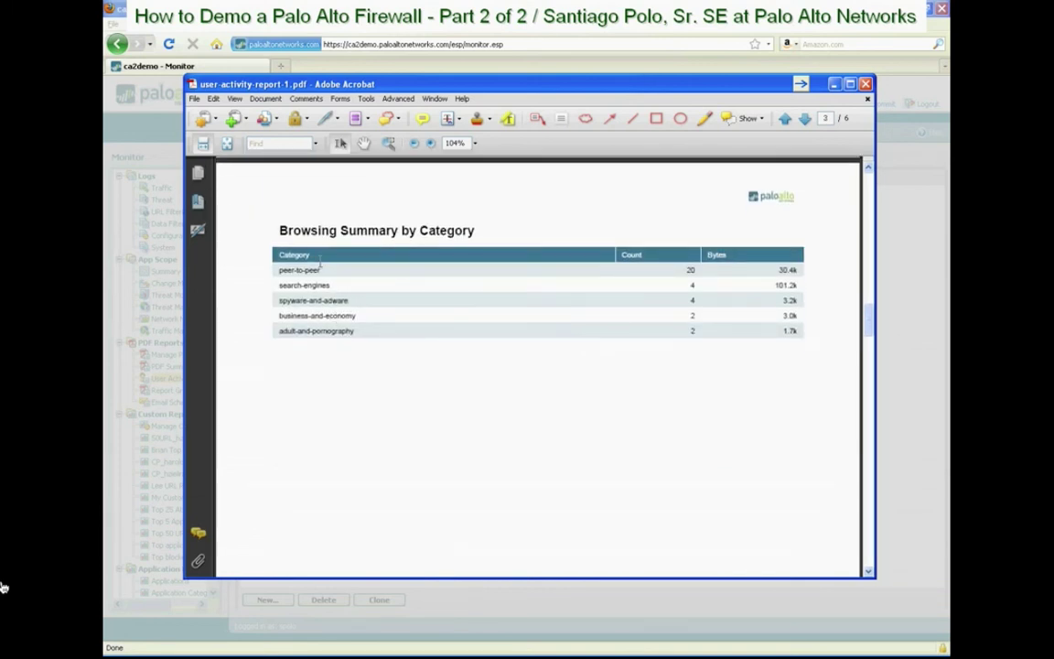
scroll(320, 274, "down", 15)
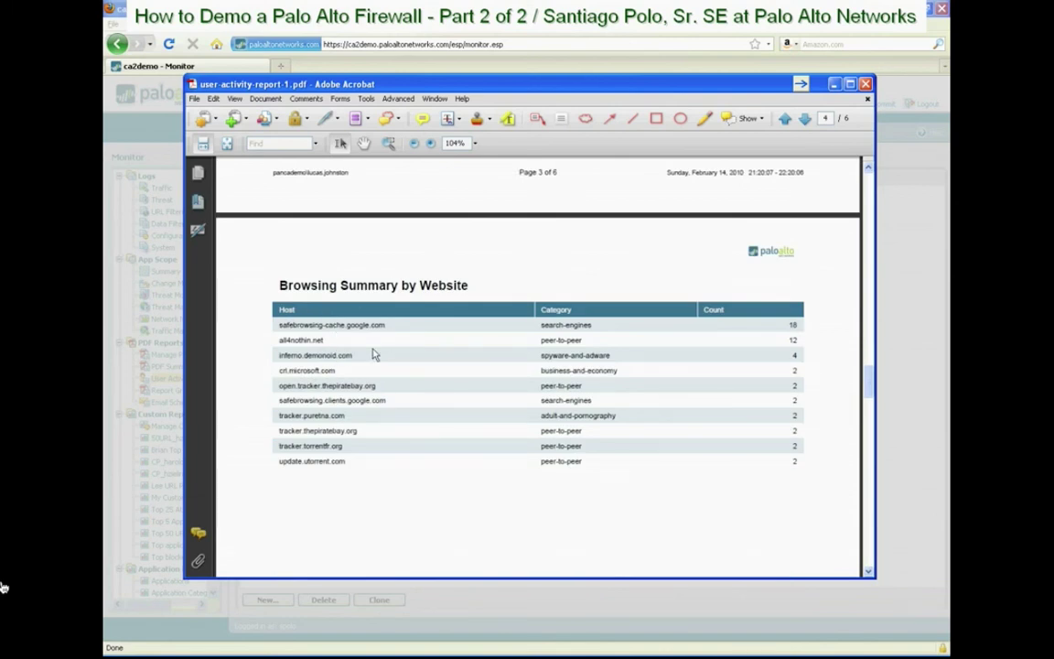
scroll(356, 341, "down", 15)
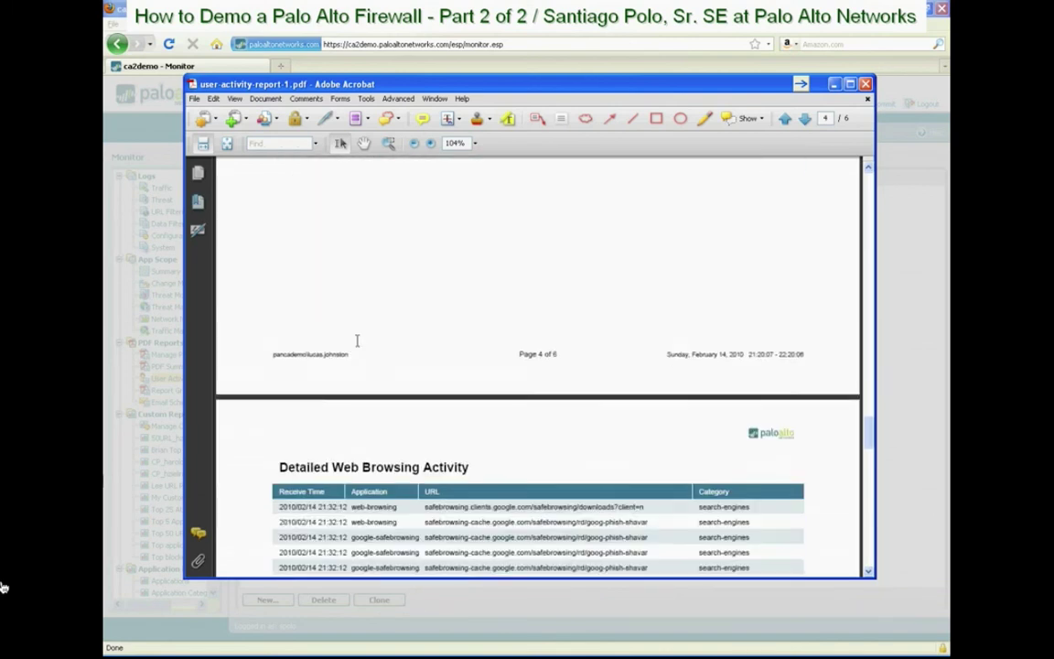
scroll(395, 369, "down", 2)
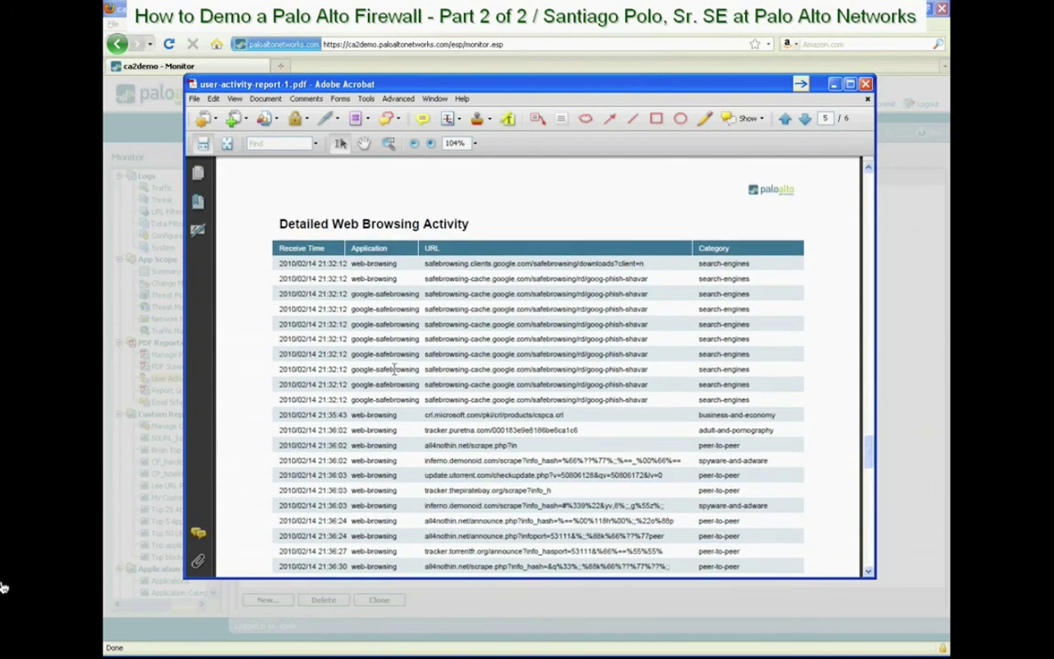
scroll(341, 331, "down", 1)
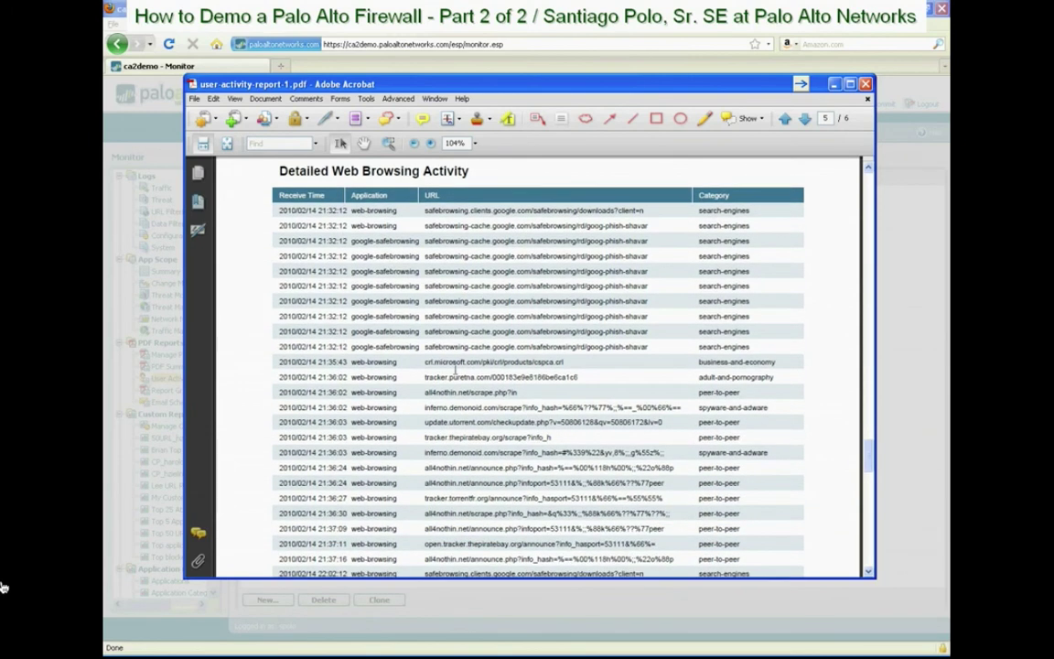
scroll(402, 398, "up", 20)
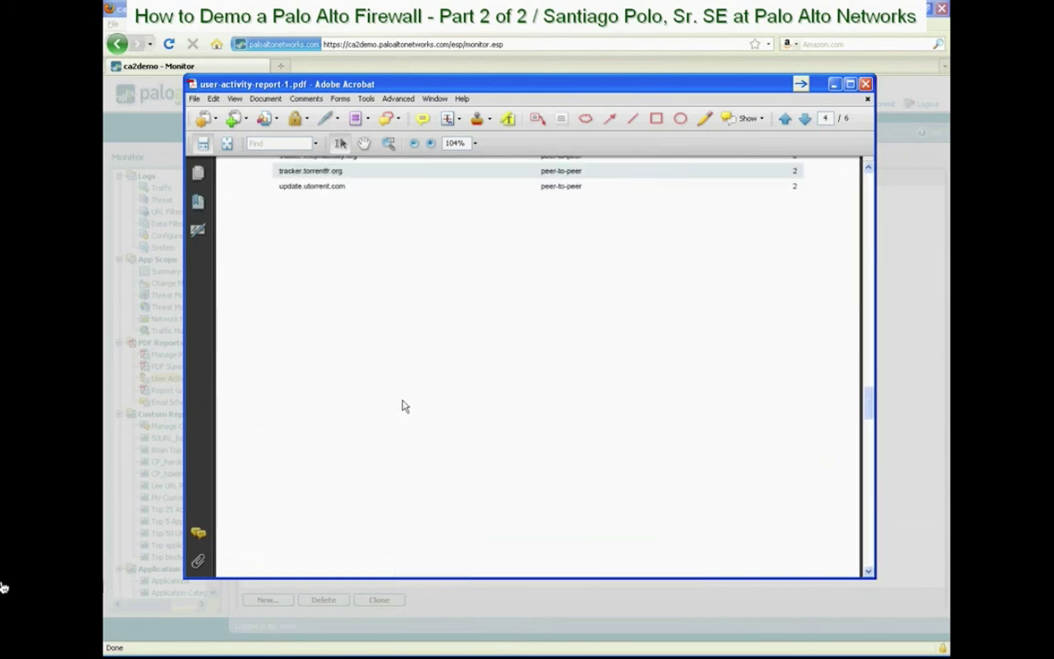
scroll(405, 405, "up", 5)
Close the PDF, downloads list and report dialogs, then show the App Scope Threat Map
left_click(864, 83)
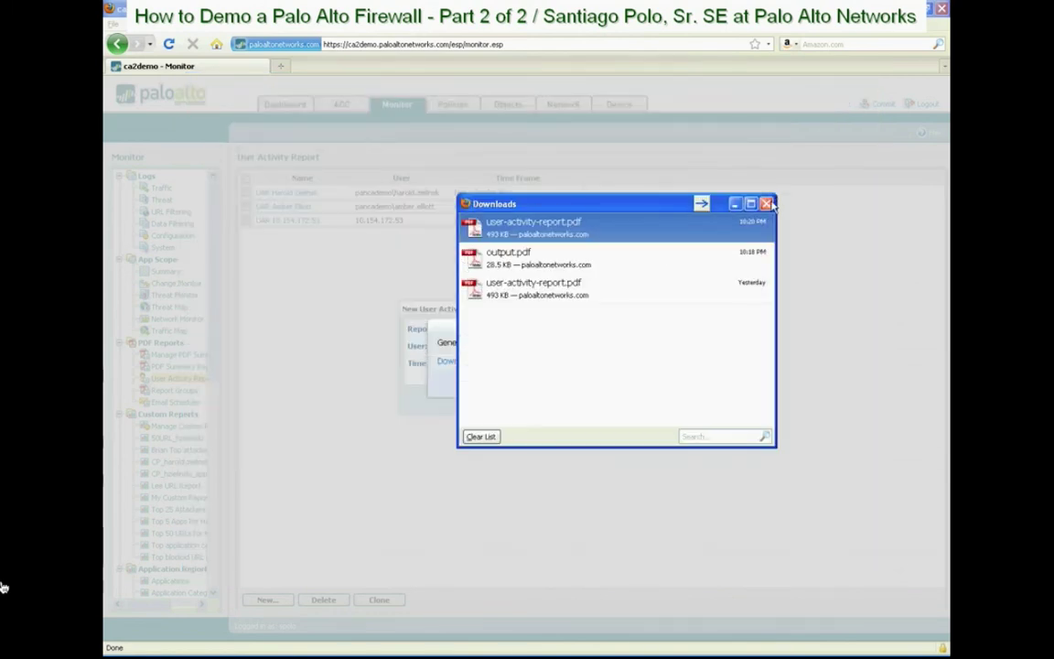
left_click(767, 204)
left_click(521, 384)
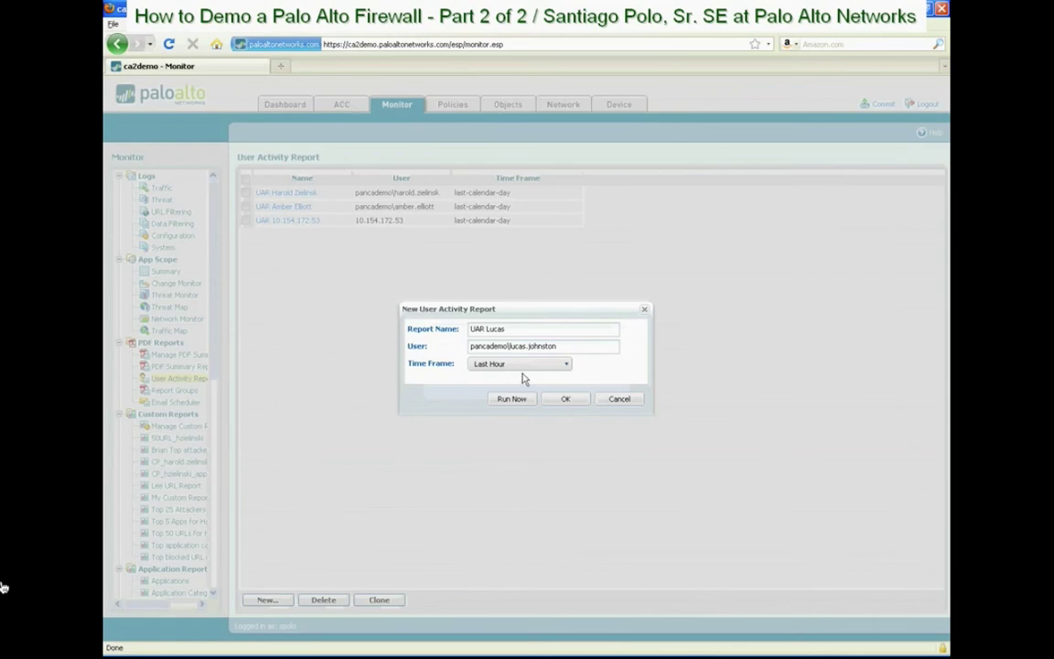
left_click(620, 400)
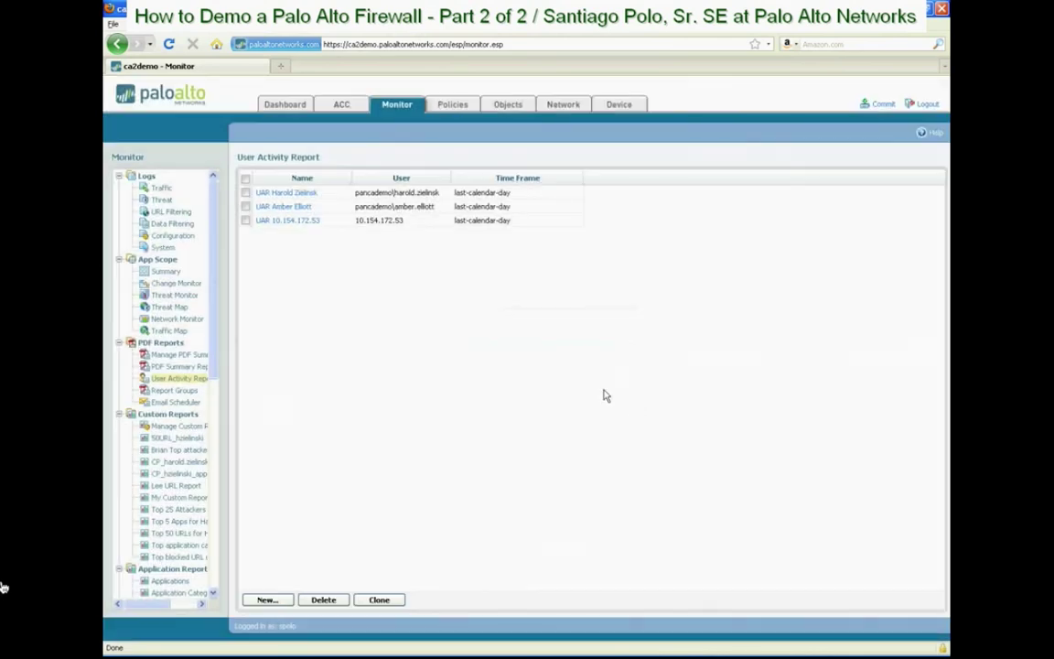
left_click(178, 308)
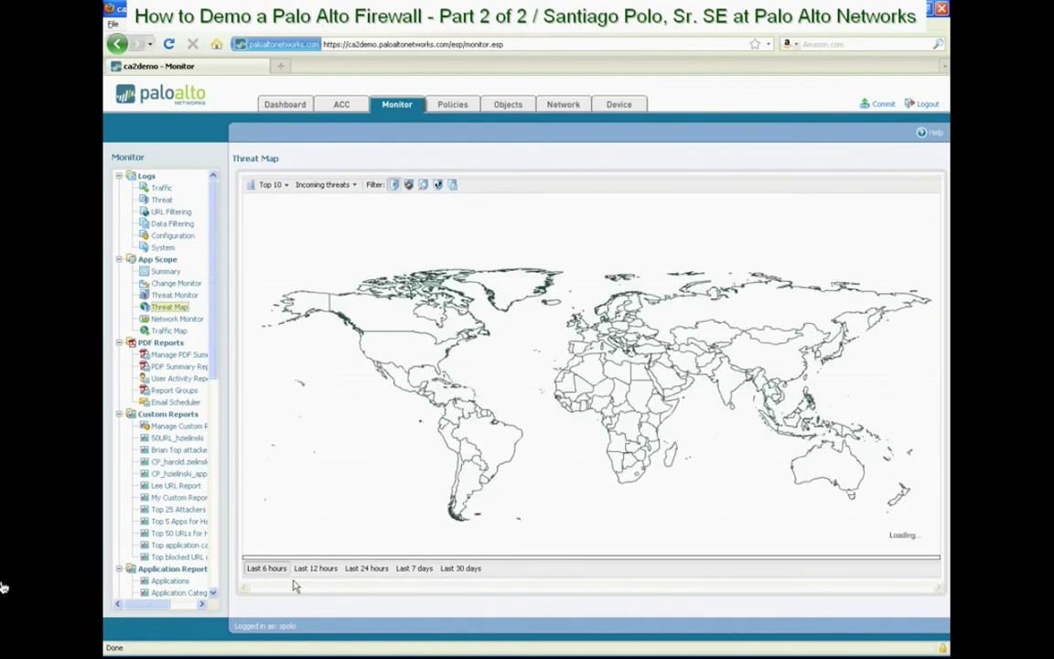